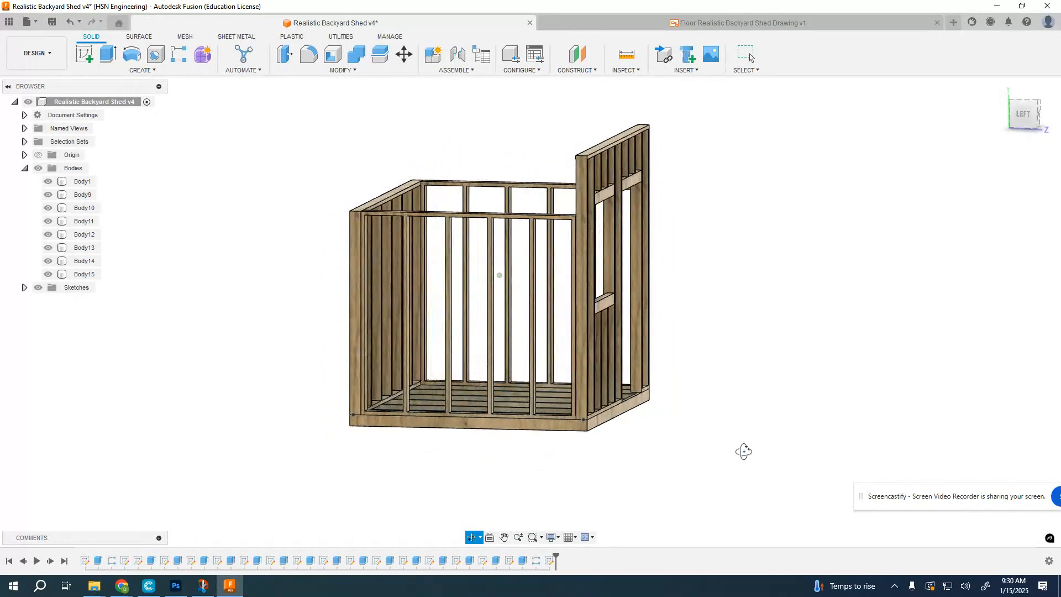
key("Escape")
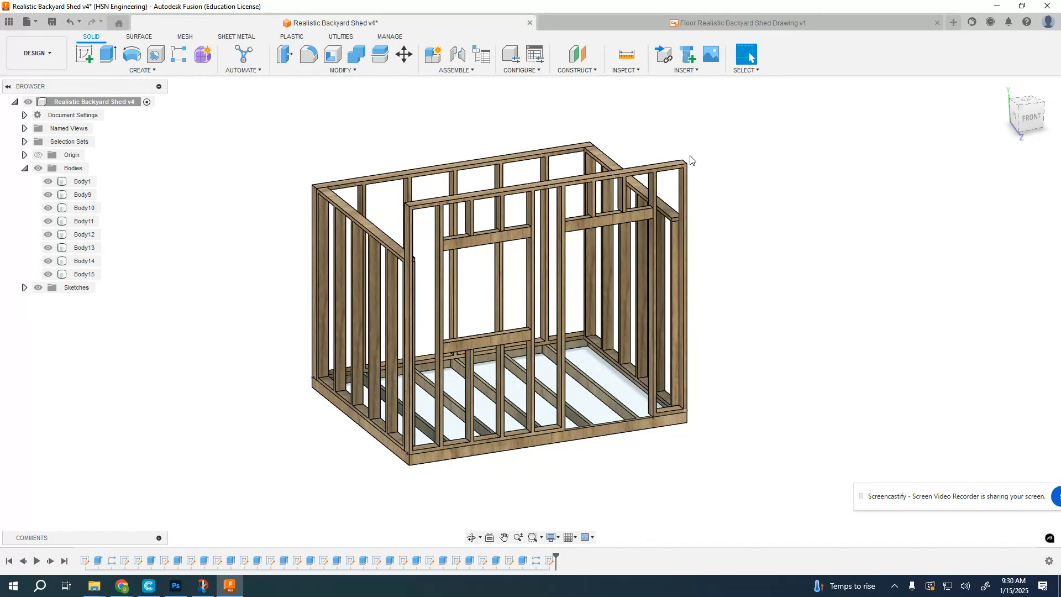
scroll(807, 326, "up", 1)
middle_click_drag(806, 320, 804, 329)
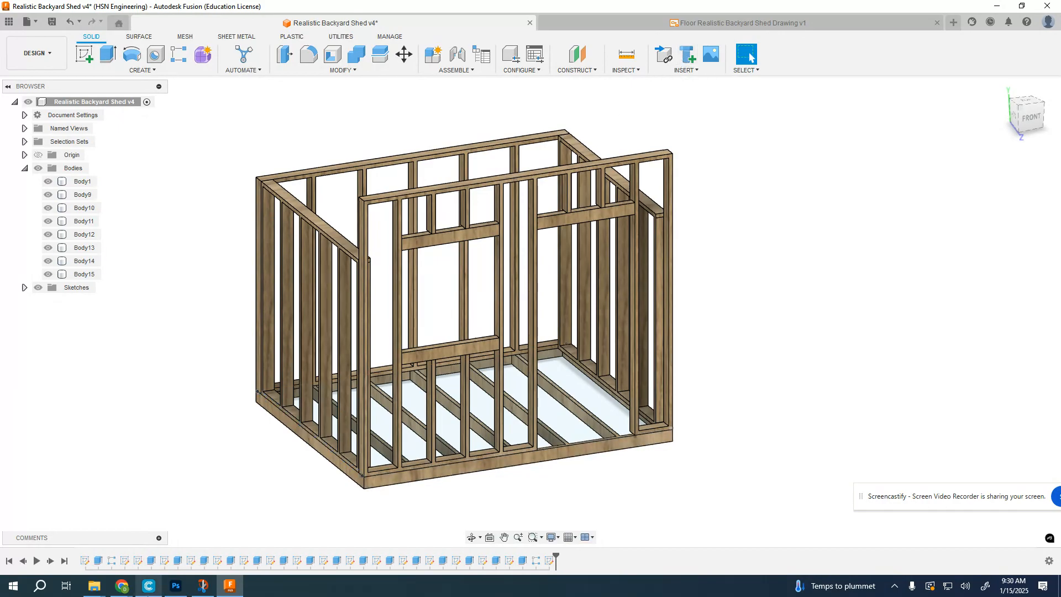
- Switch to Chrome and review the 10x12 lean-to shed plans, covering the overview, cutting list, floor frame and wall framing drawings
mouse_move(122, 586)
left_click(62, 535)
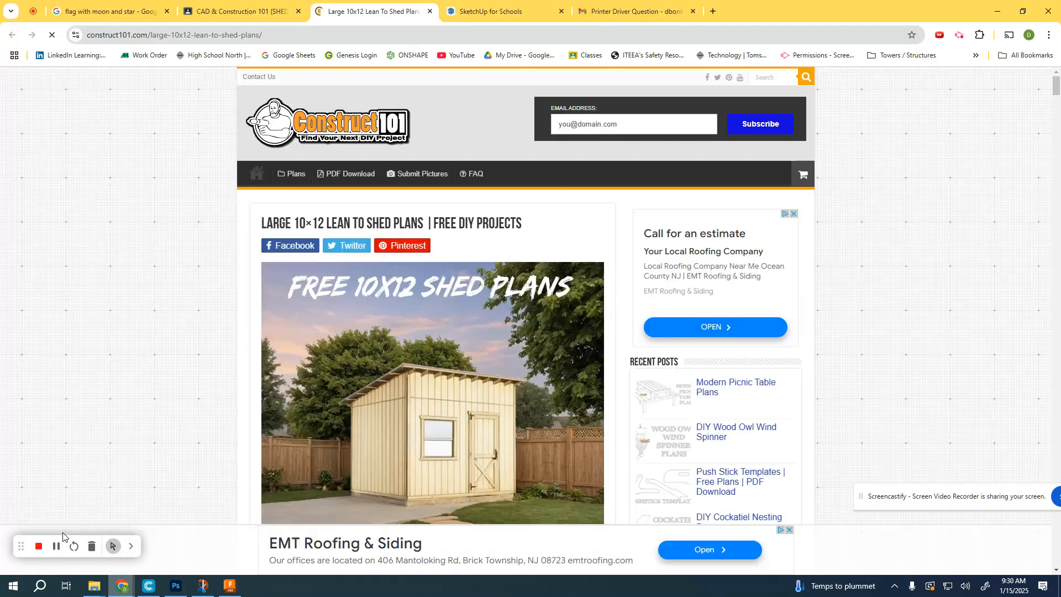
scroll(526, 276, "down", 9)
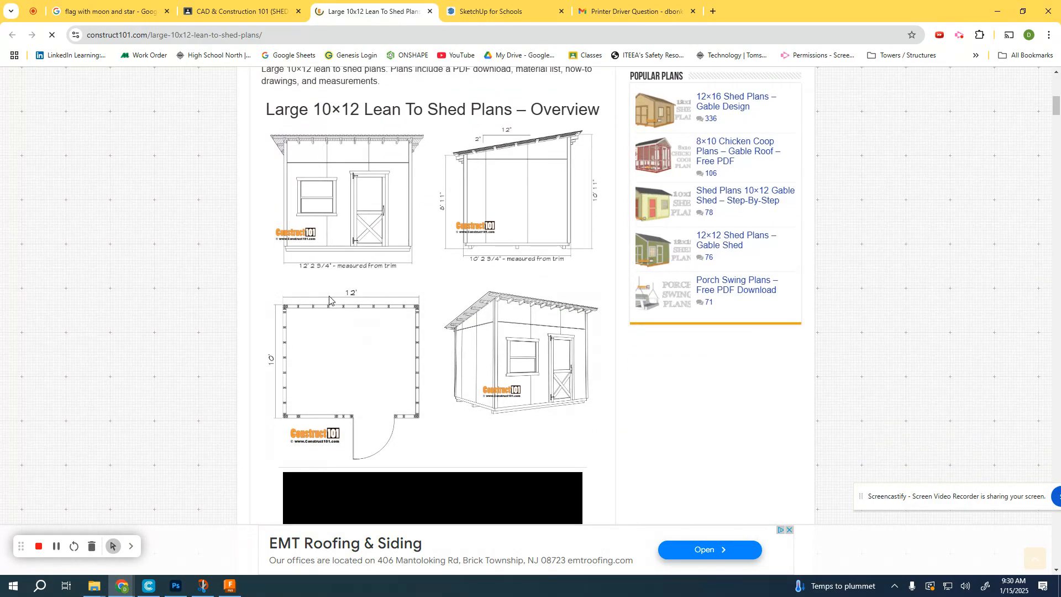
scroll(542, 393, "down", 13)
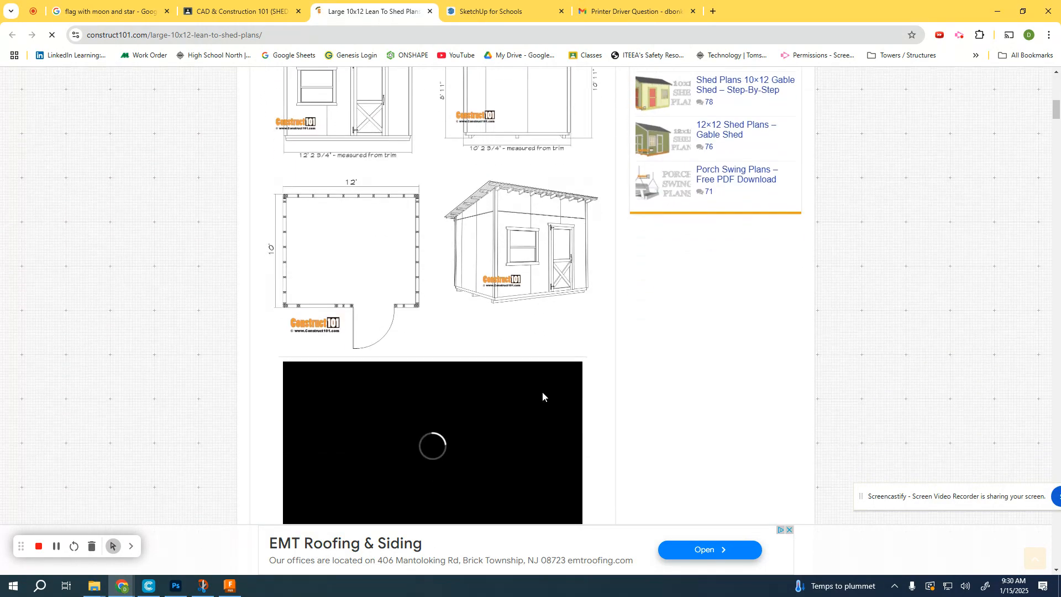
scroll(542, 385, "down", 10)
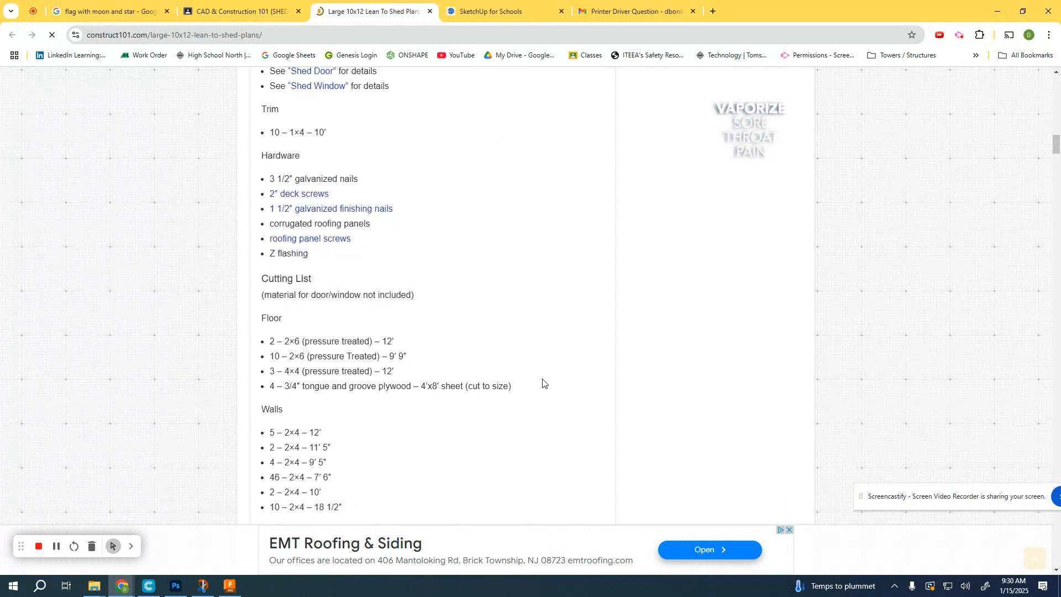
scroll(542, 379, "down", 1)
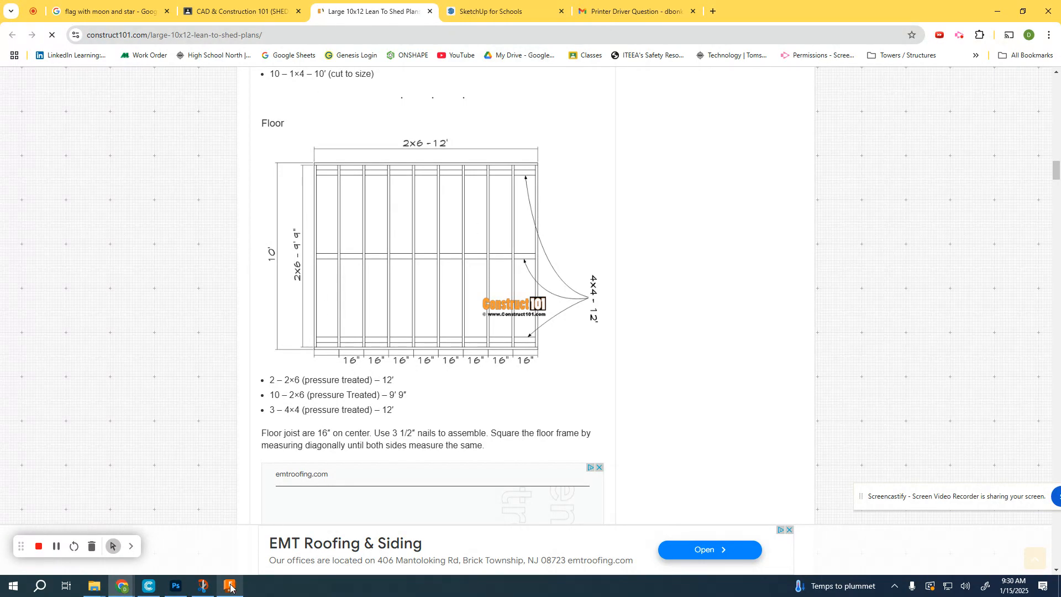
scroll(338, 338, "down", 10)
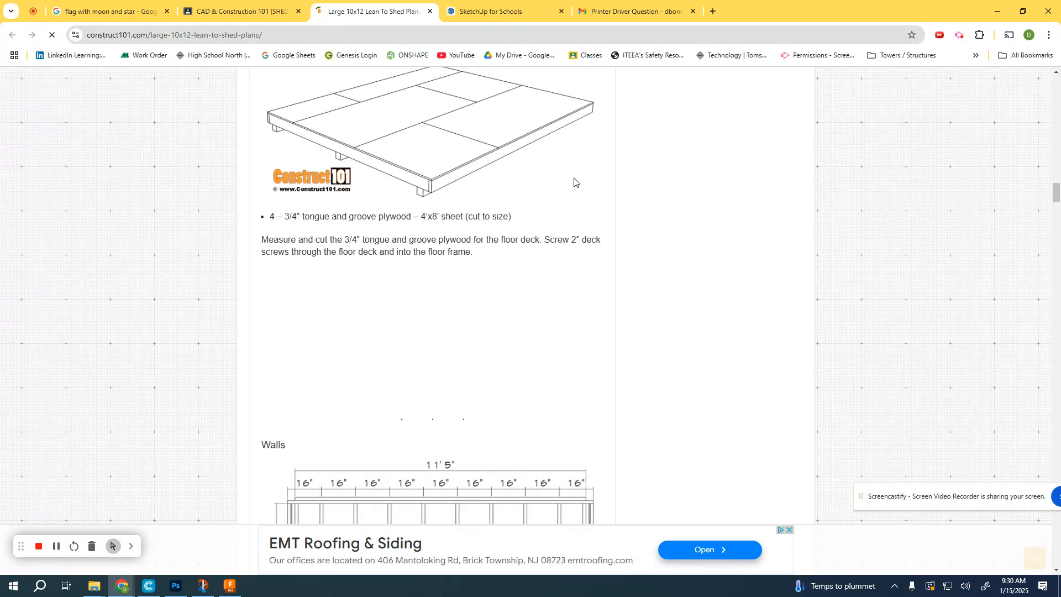
scroll(575, 182, "down", 9)
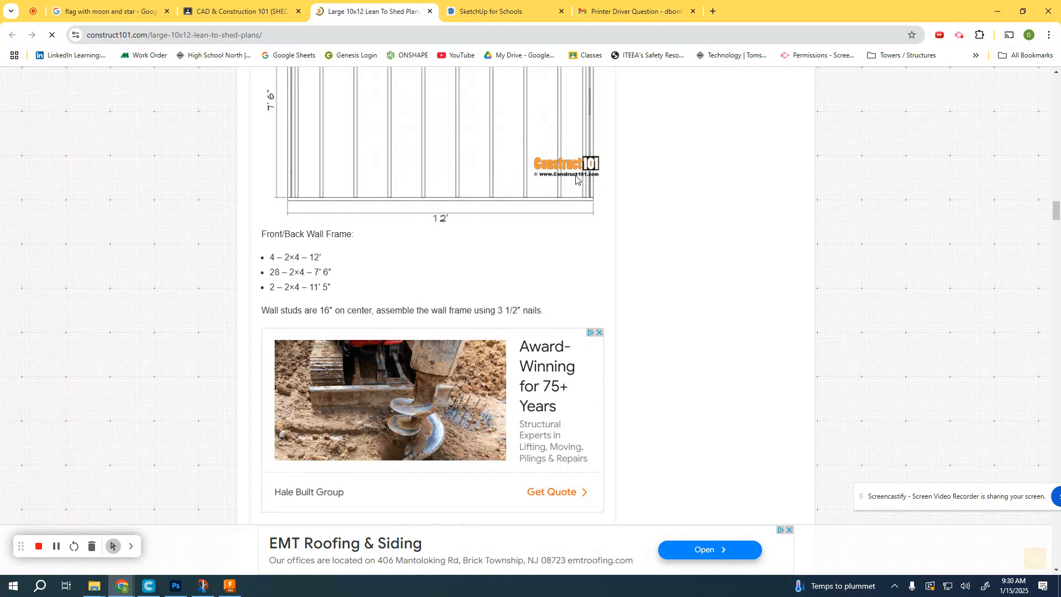
scroll(576, 178, "down", 7)
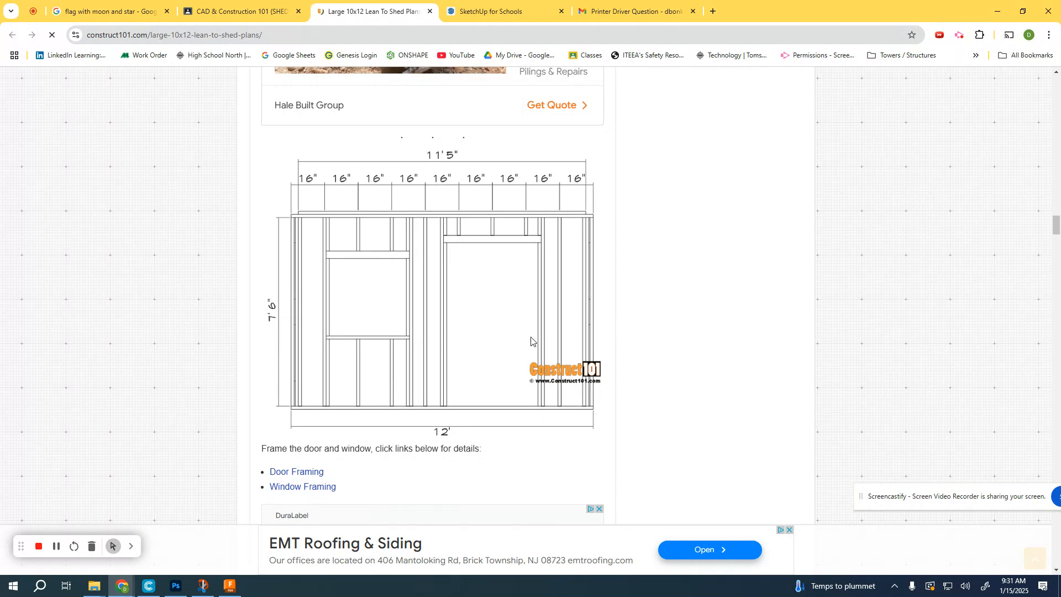
- Switch back to Fusion, create a new design and save it as "Shed Demo" in Admin Project
left_click(231, 586)
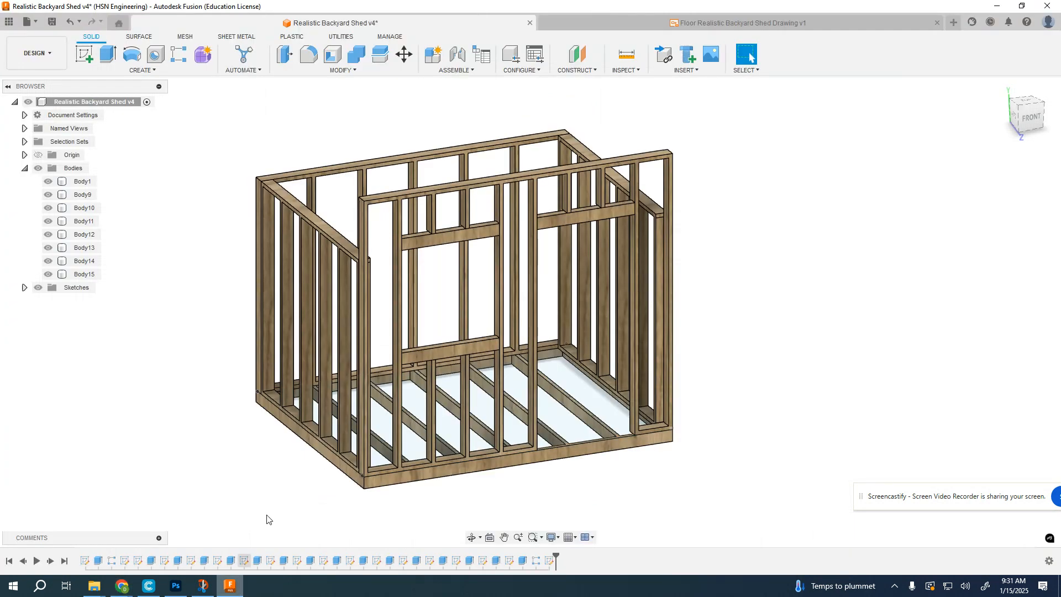
left_click(954, 22)
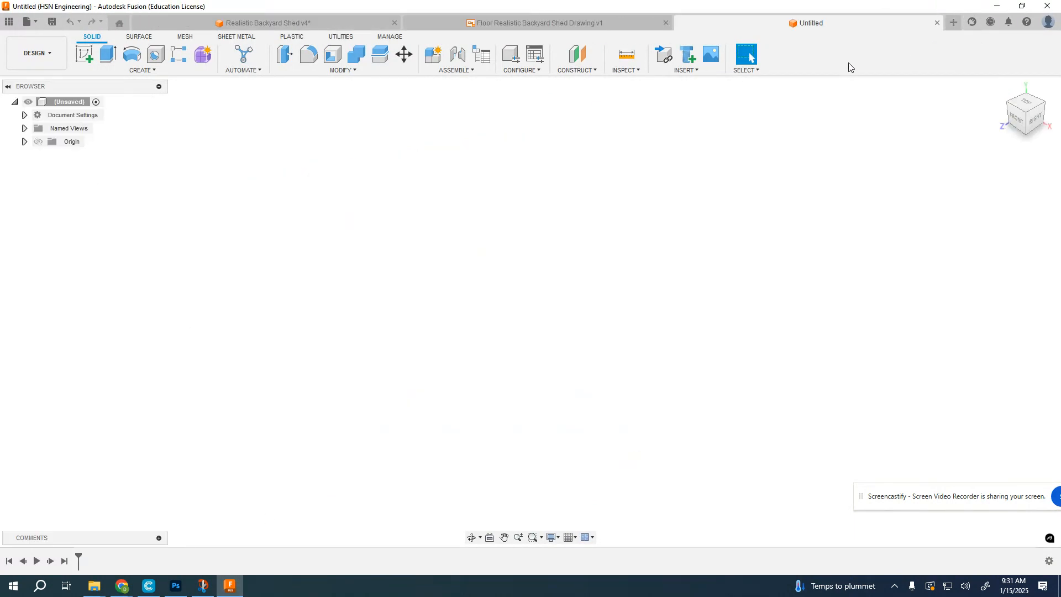
left_click(38, 22)
left_click(42, 124)
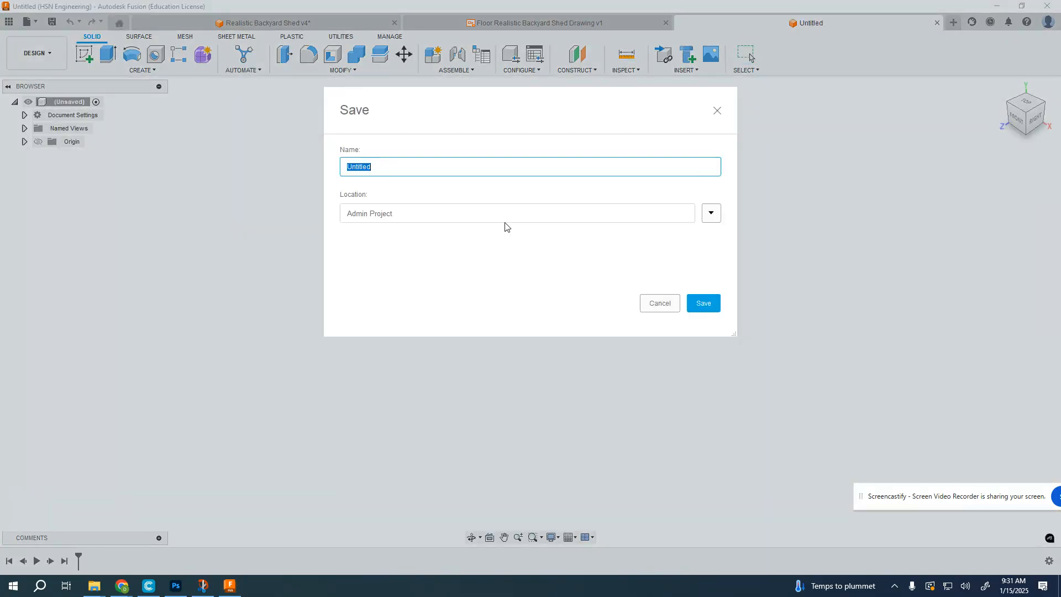
type("Shed Demo")
left_click(692, 302)
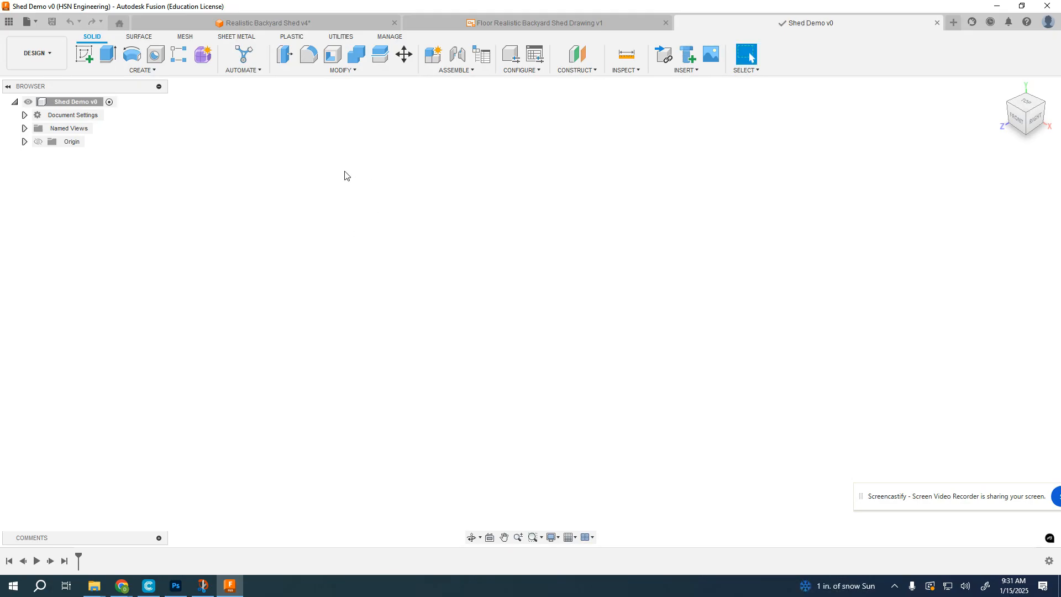
- Sketch a rectangle 1/8 in wide and 7.75 in long from the origin on the horizontal plane, expanding the document settings to check units
left_click(84, 53)
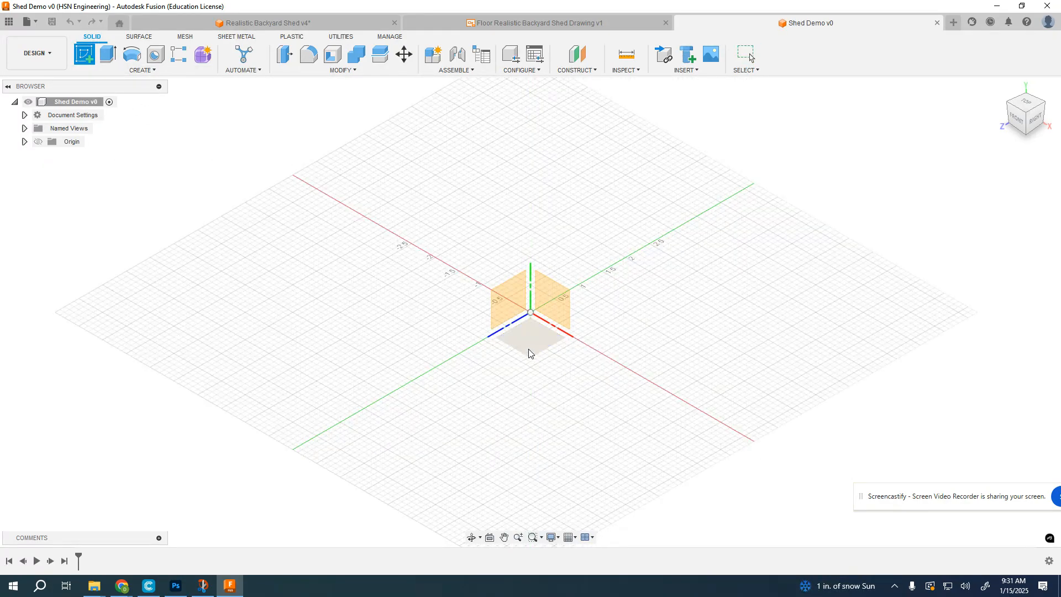
left_click(529, 337)
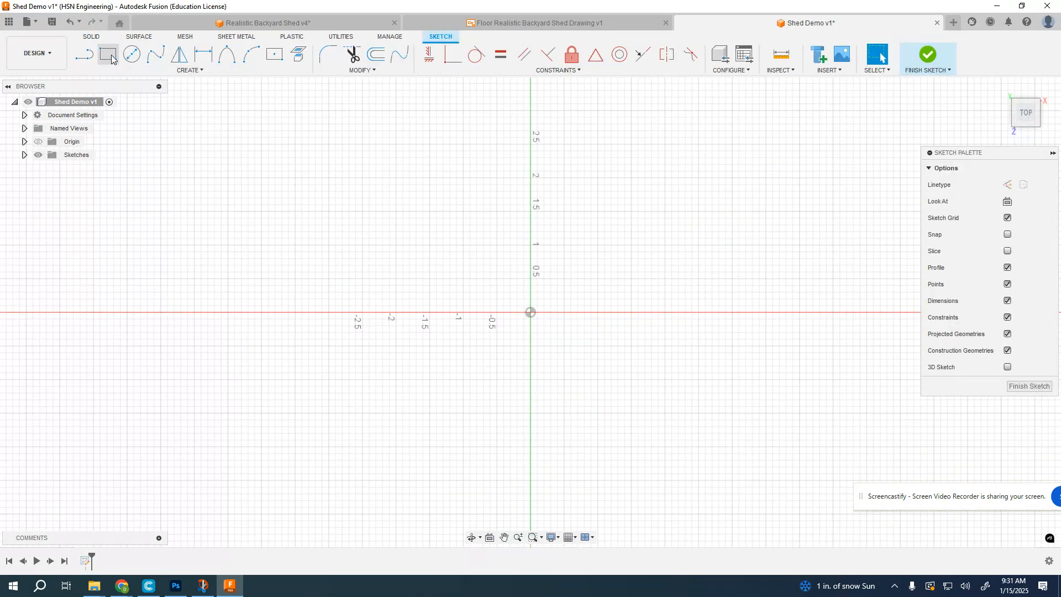
left_click(110, 56)
left_click(531, 313)
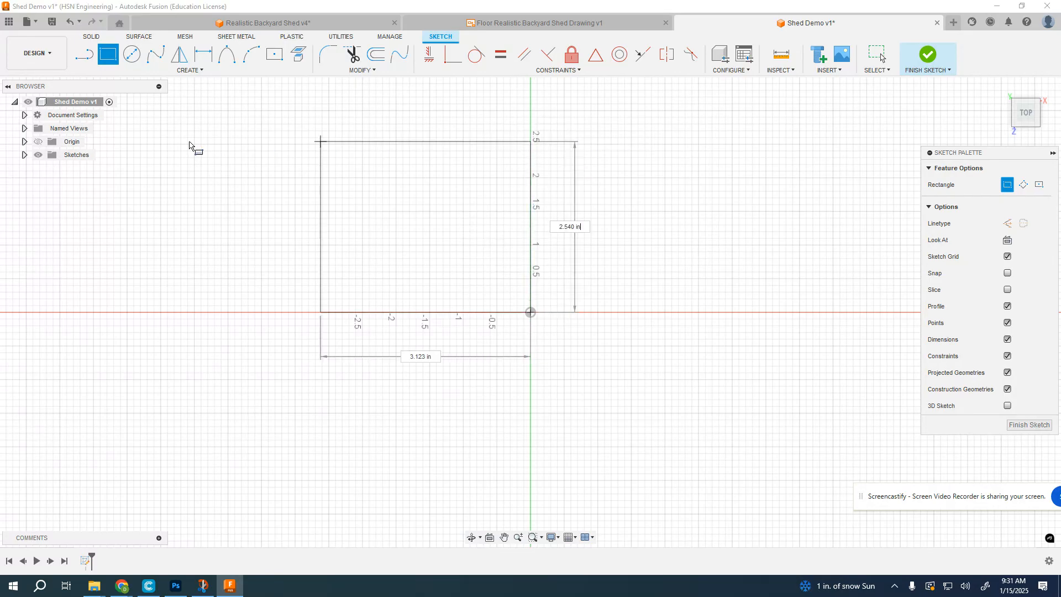
left_click(24, 115)
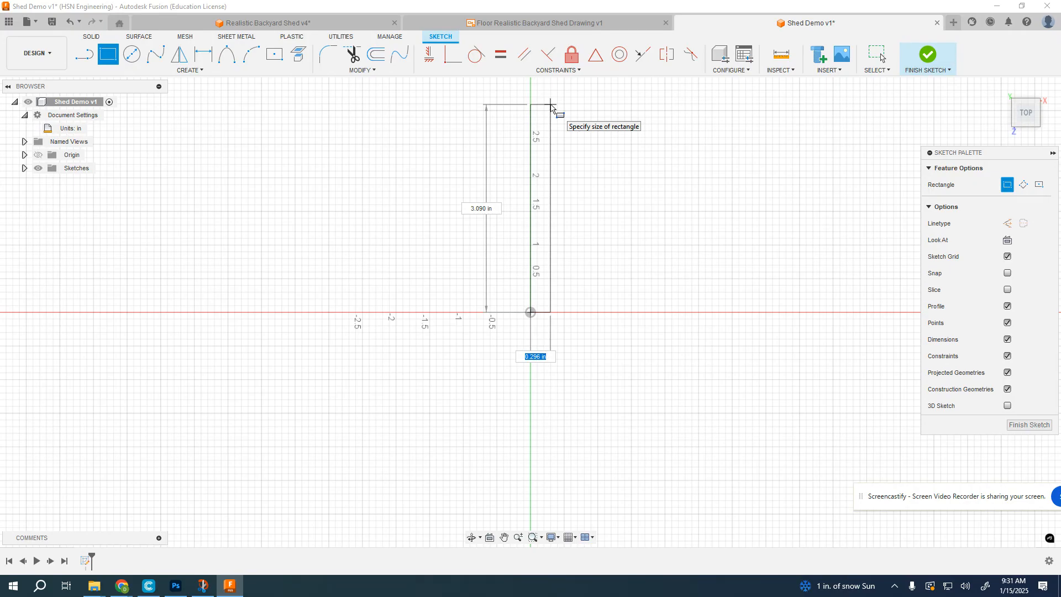
type("1/8")
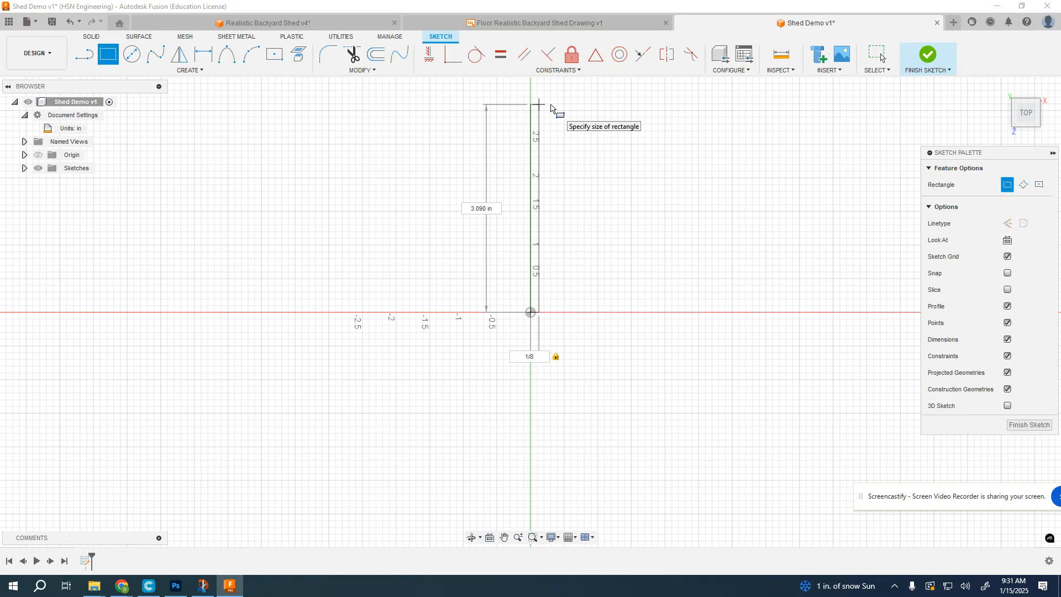
key("Tab")
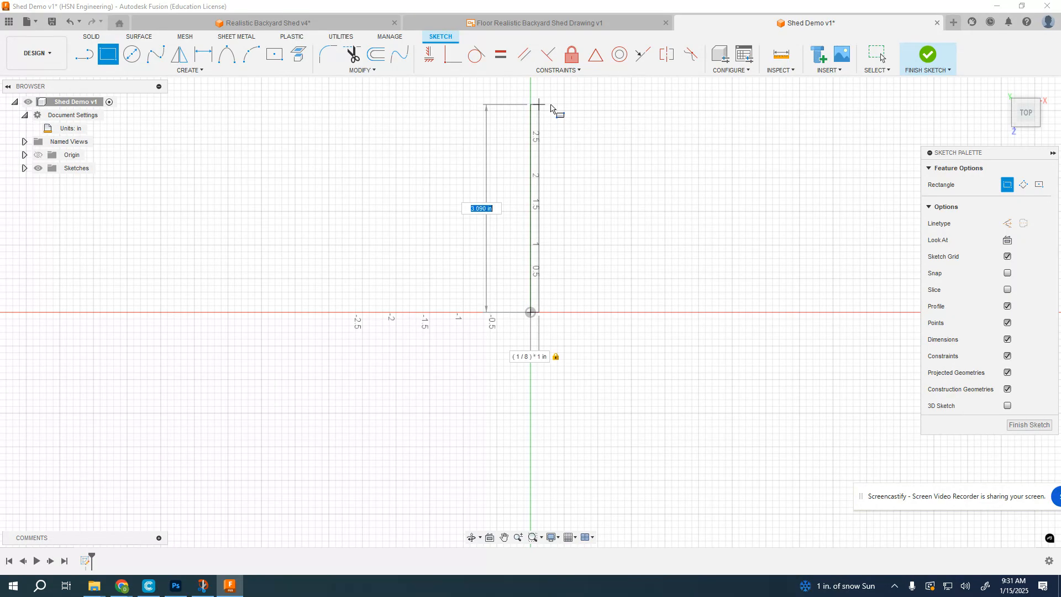
type("7")
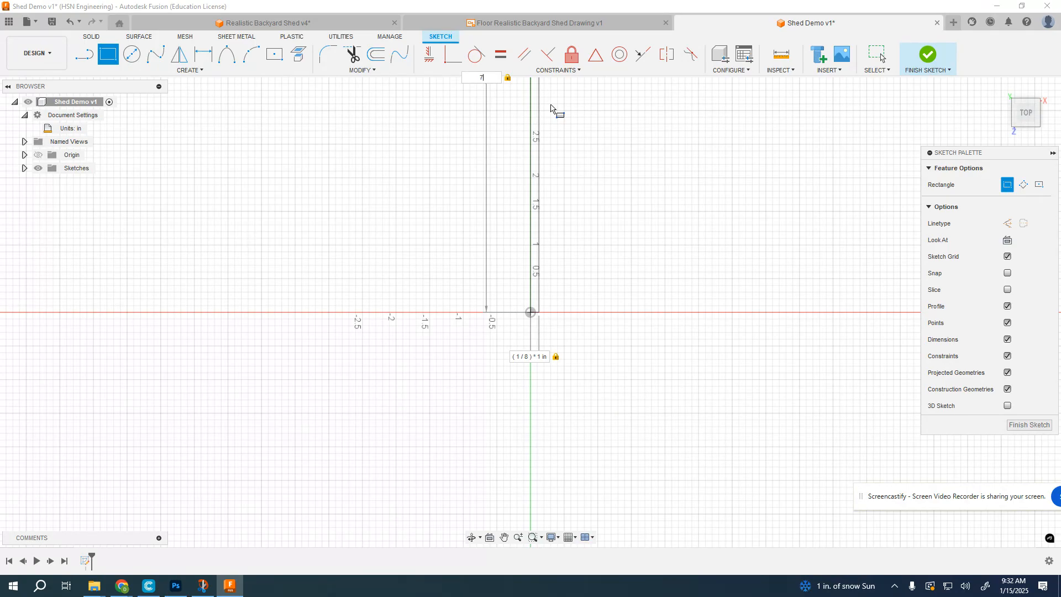
type(".75")
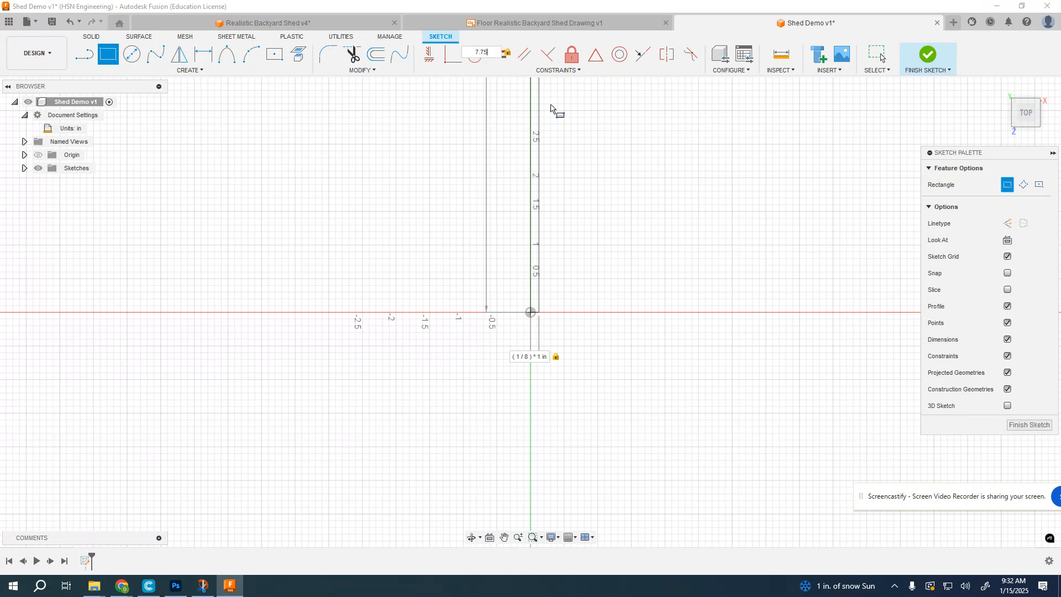
scroll(535, 199, "down", 4)
mouse_move(588, 123)
middle_mouse_down()
mouse_move(569, 315)
mouse_move(531, 255)
middle_mouse_up()
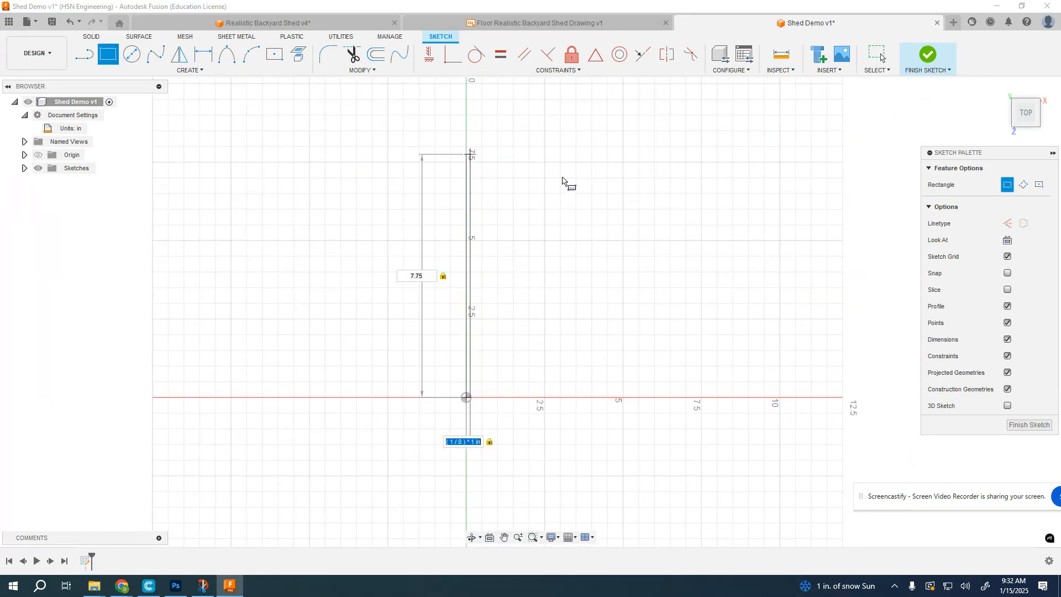
left_click(917, 60)
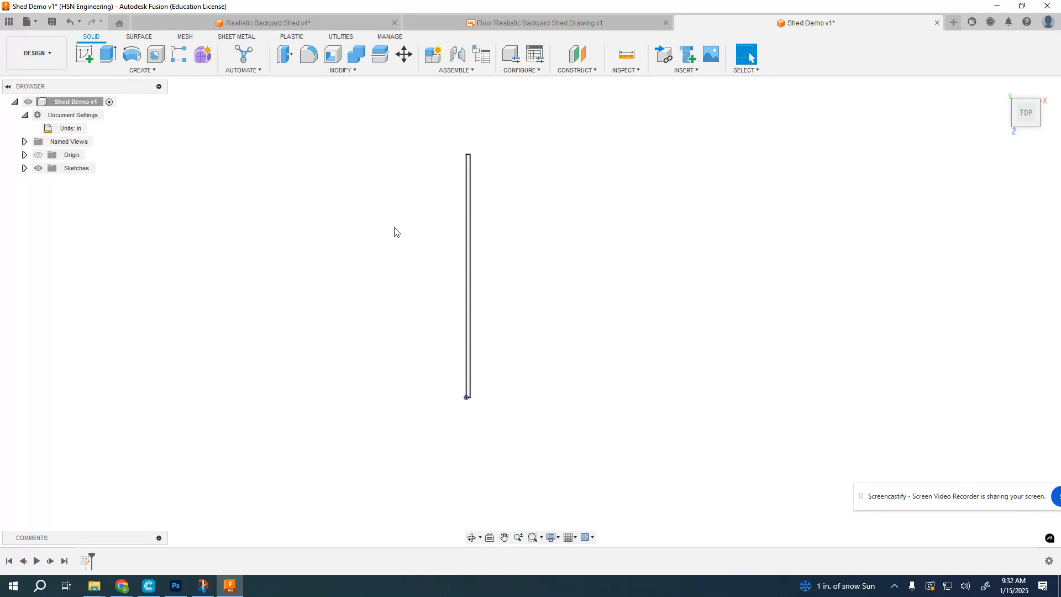
- Extrude the narrow rectangle profile 3/8 in upward as a new body
left_click(108, 54)
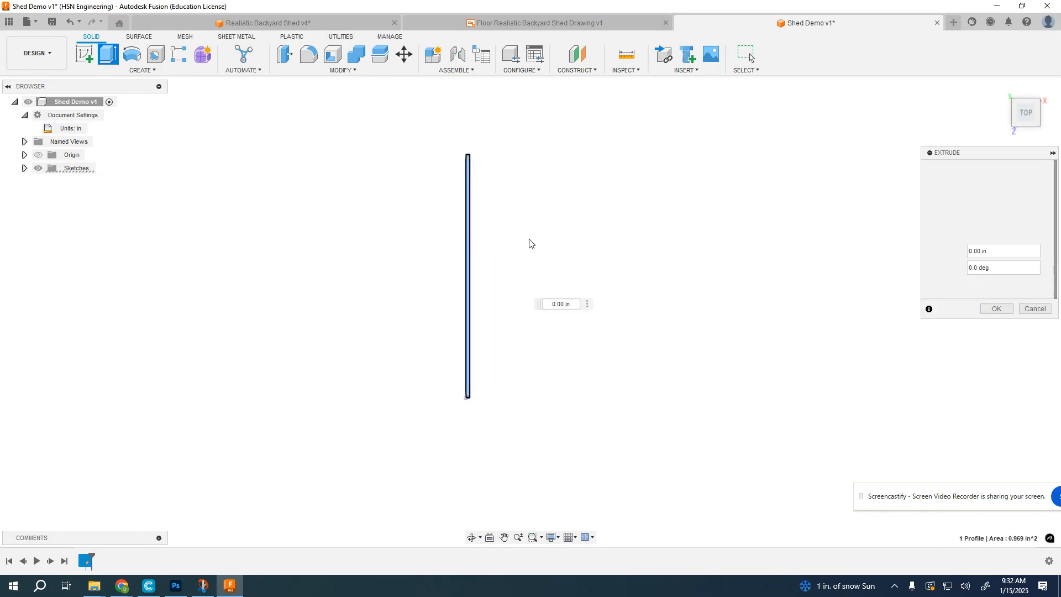
left_click(547, 298)
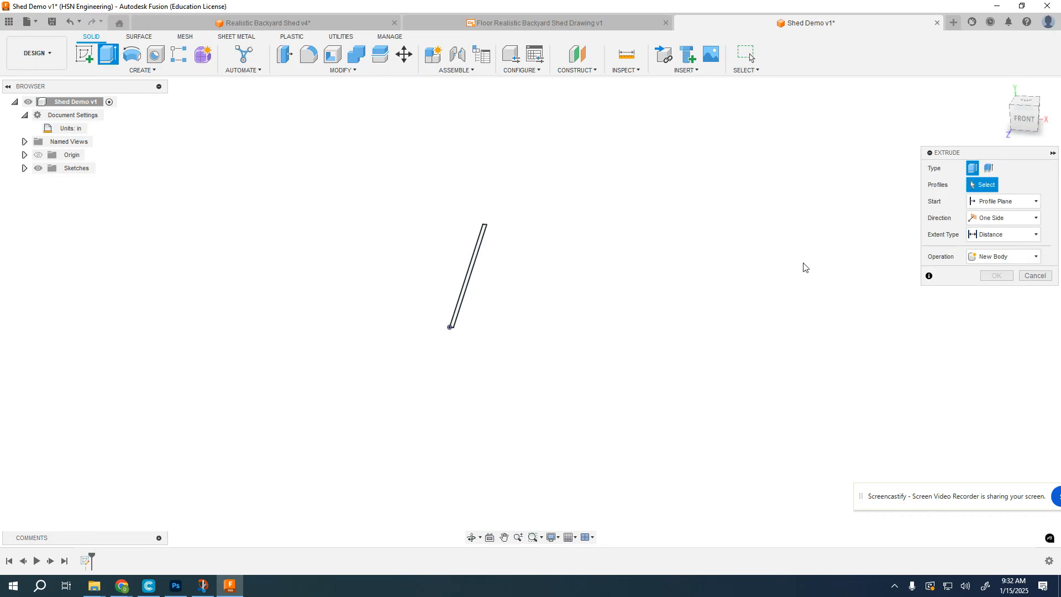
scroll(461, 297, "up", 5)
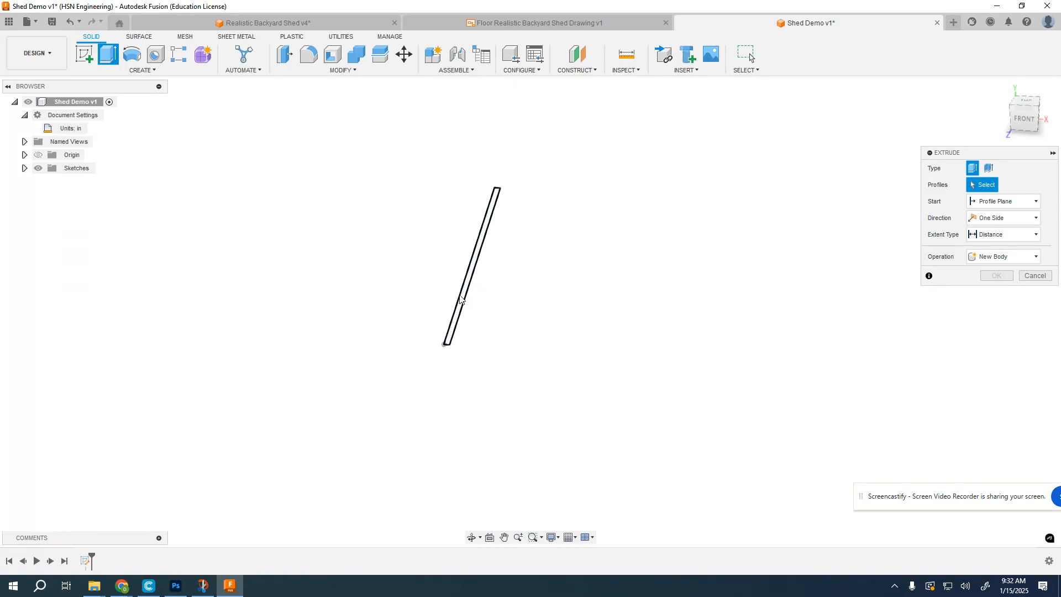
left_click(464, 299)
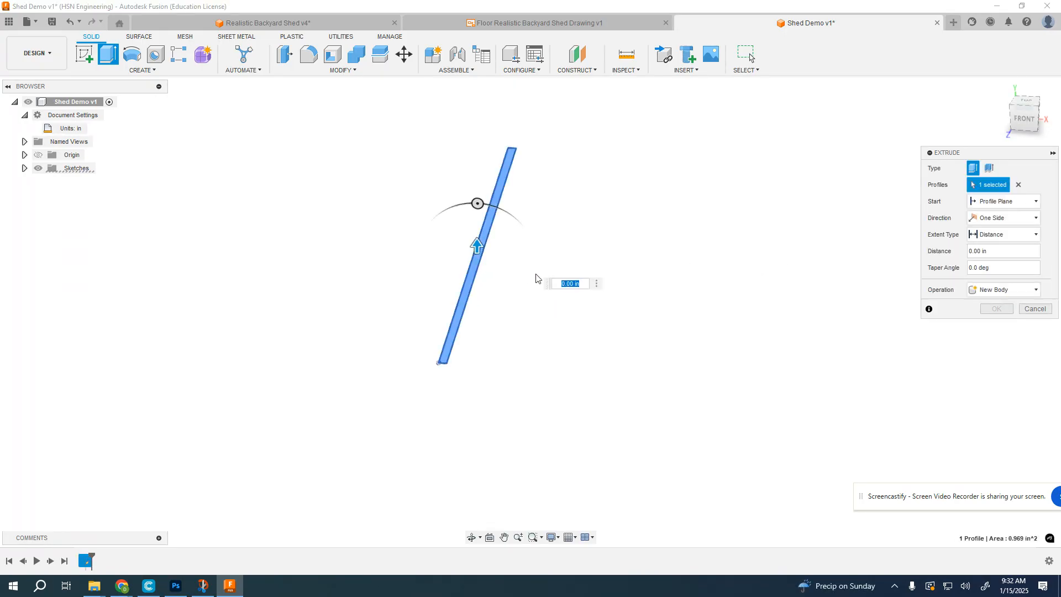
left_click_drag(996, 254, 944, 259)
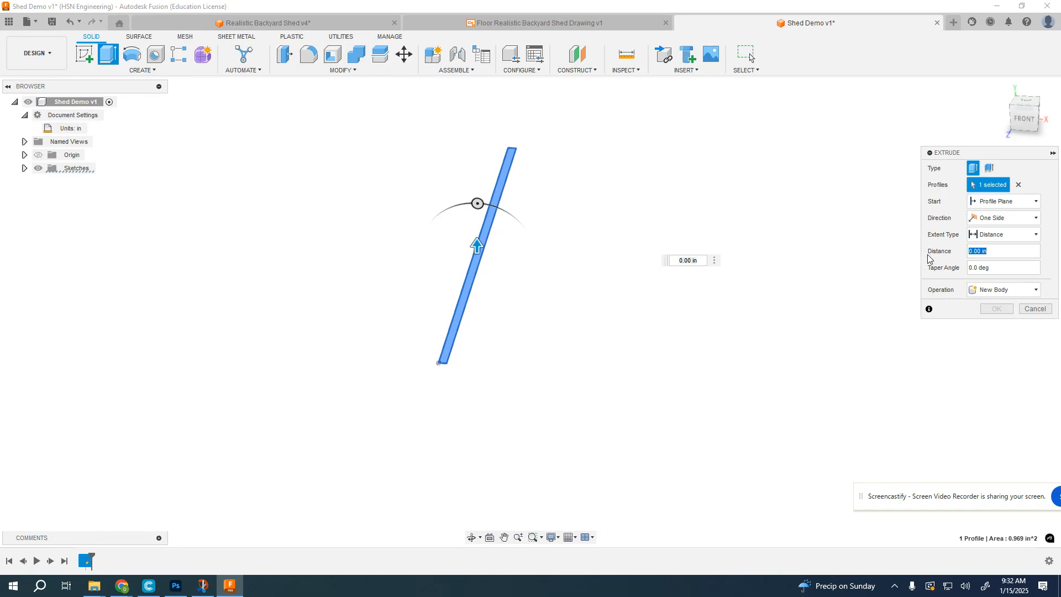
type("3/8")
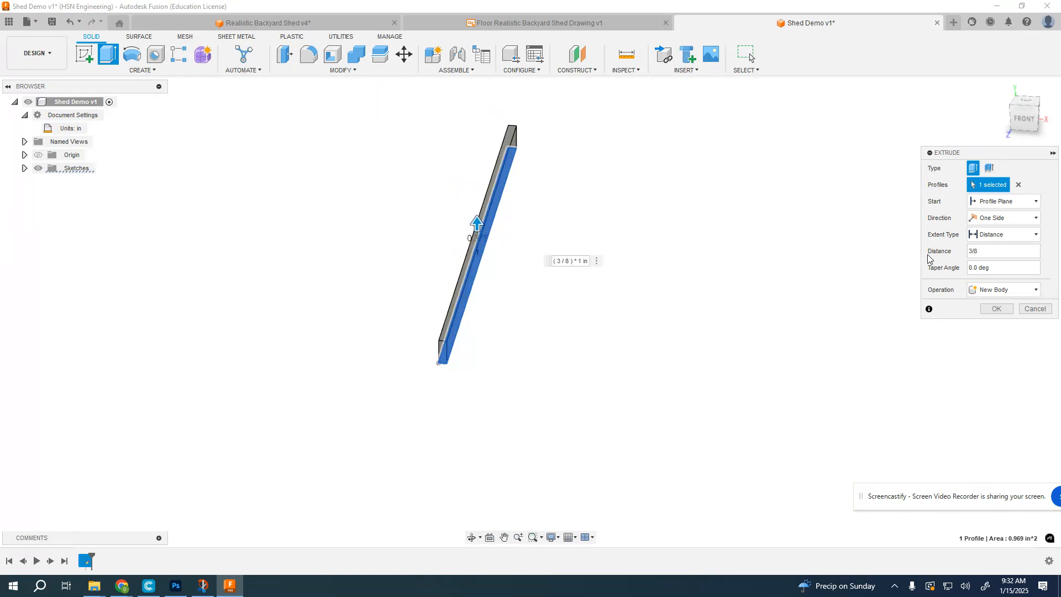
key("Return")
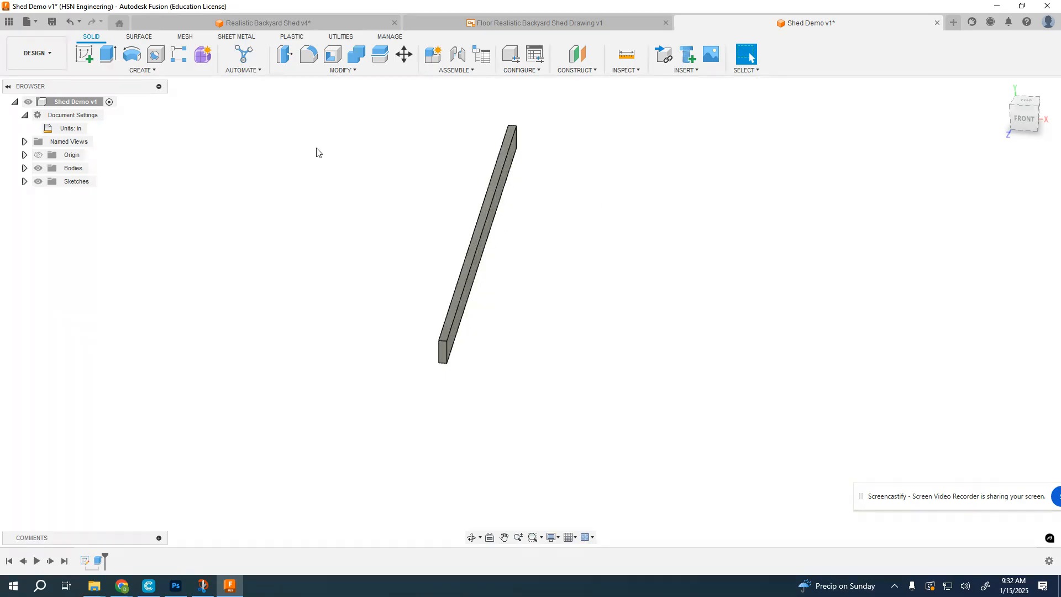
- Start a rectangular pattern of the joist body along its short end edge, spreading the copies sideways by about 1.6 in
left_click(179, 54)
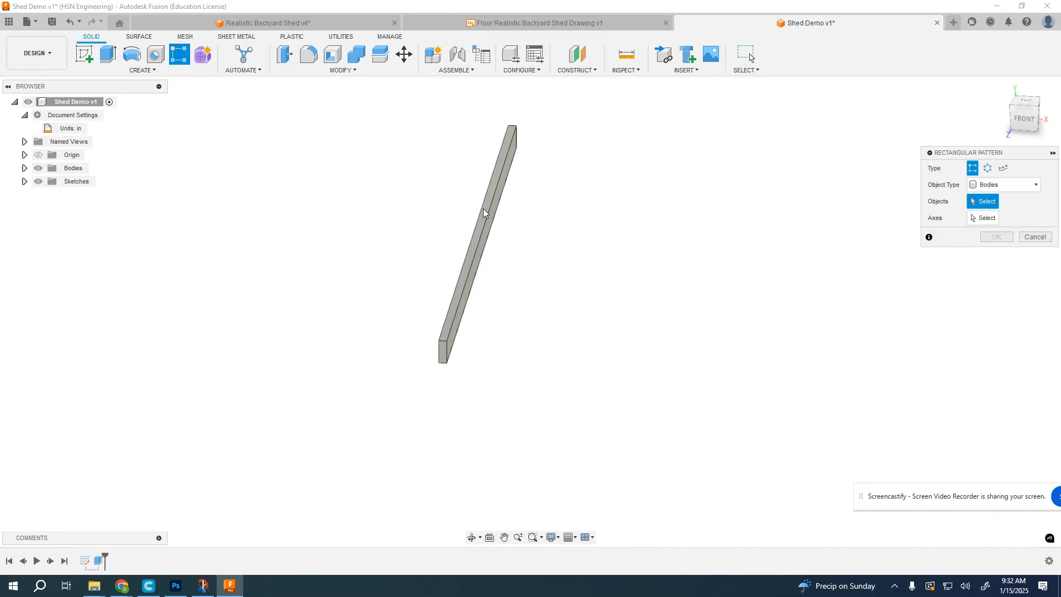
left_click(484, 214)
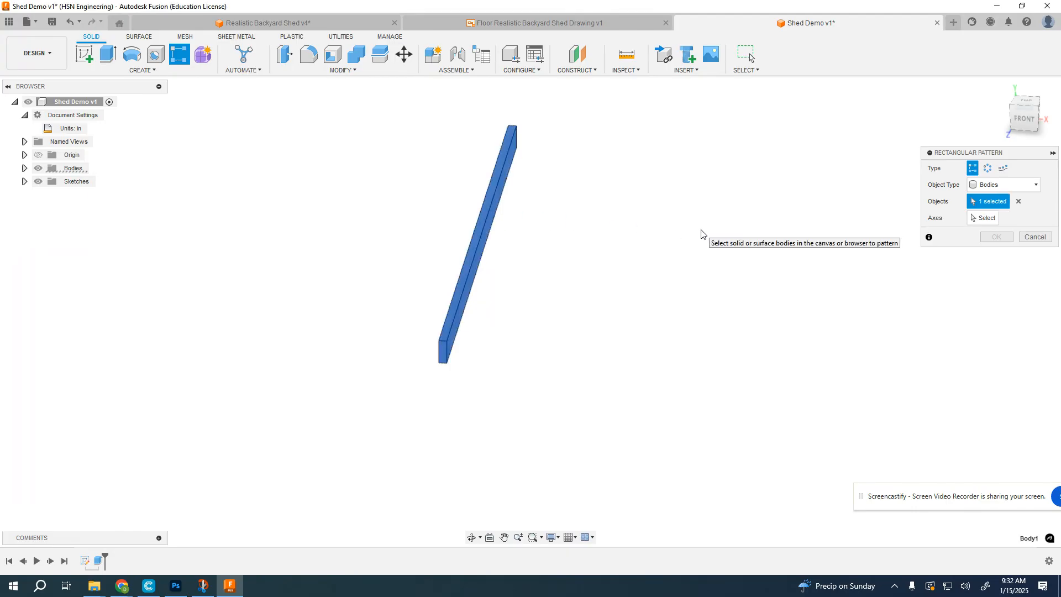
left_click(979, 219)
scroll(436, 345, "up", 5)
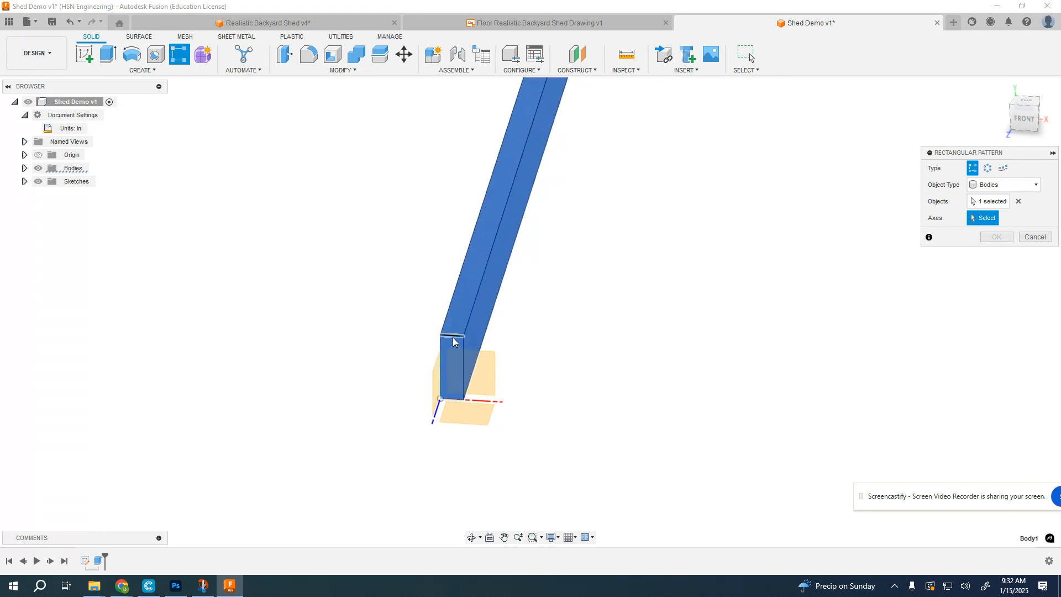
left_click(453, 336)
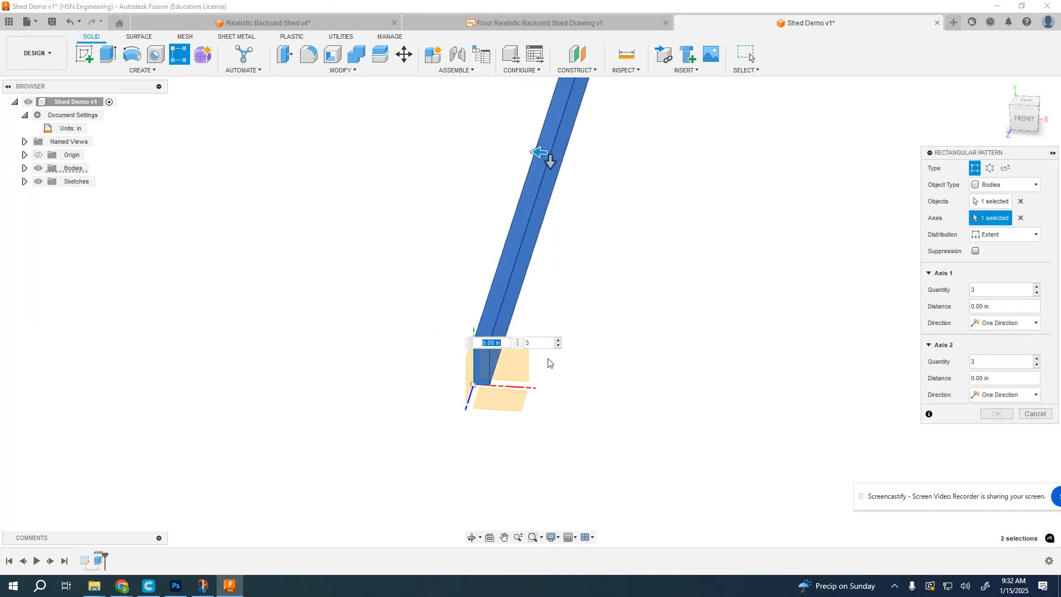
left_click_drag(546, 221, 696, 229)
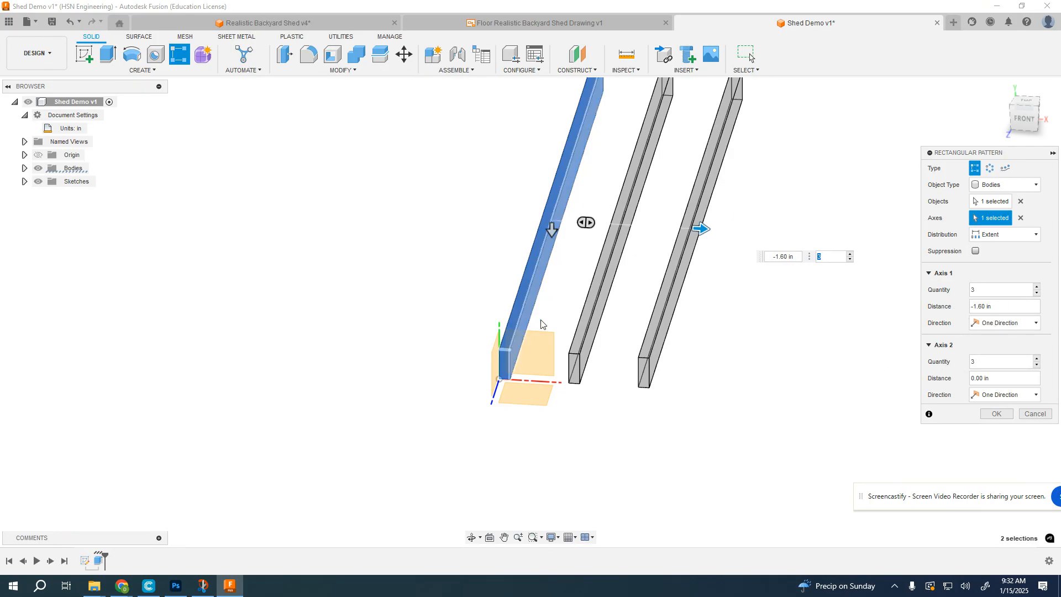
- Set the joist pattern quantity to 7 on the first axis and 1 on the second axis
scroll(555, 232, "down", 2)
left_click_drag(560, 237, 533, 280)
double_click(1011, 362)
type("1")
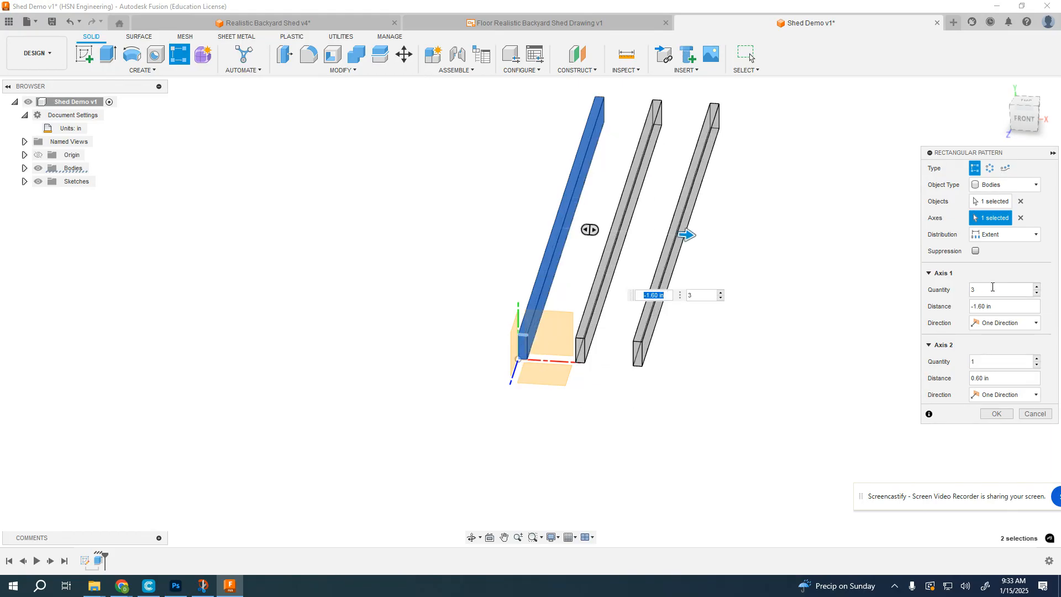
left_click(953, 289)
type("7")
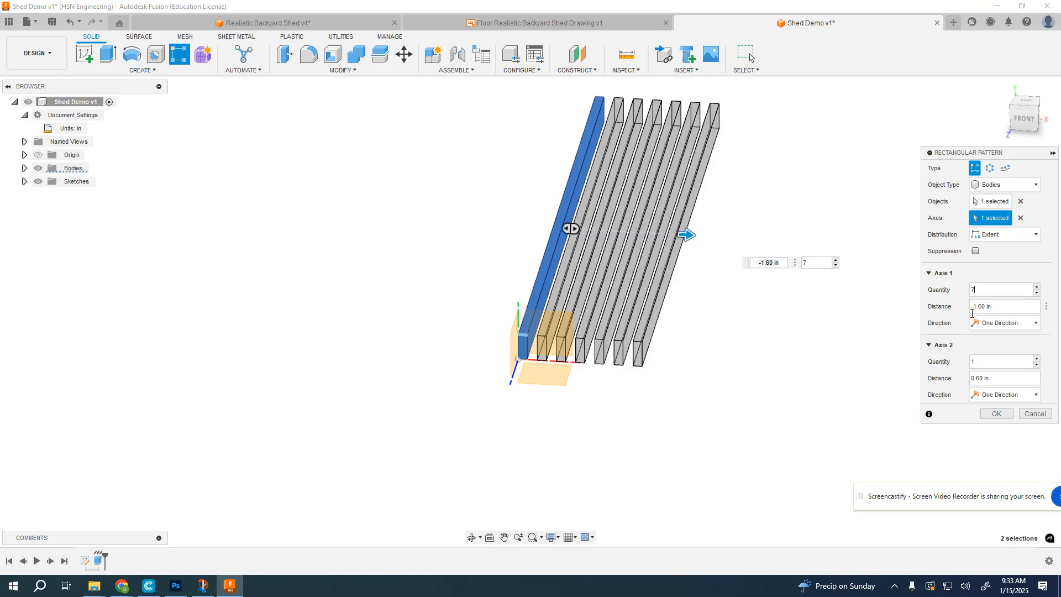
- Reverse the joist pattern toward negative X, set its total distance to 9 7/8 in and complete the pattern
left_click_drag(687, 235, 336, 215)
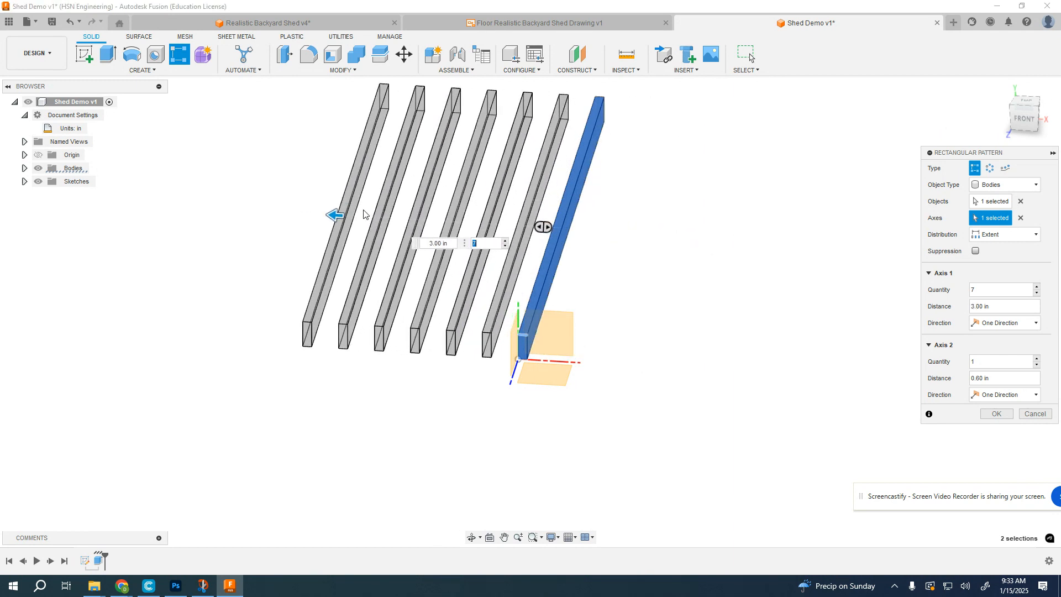
key("shift+Tab")
middle_click_drag(294, 234, 310, 267)
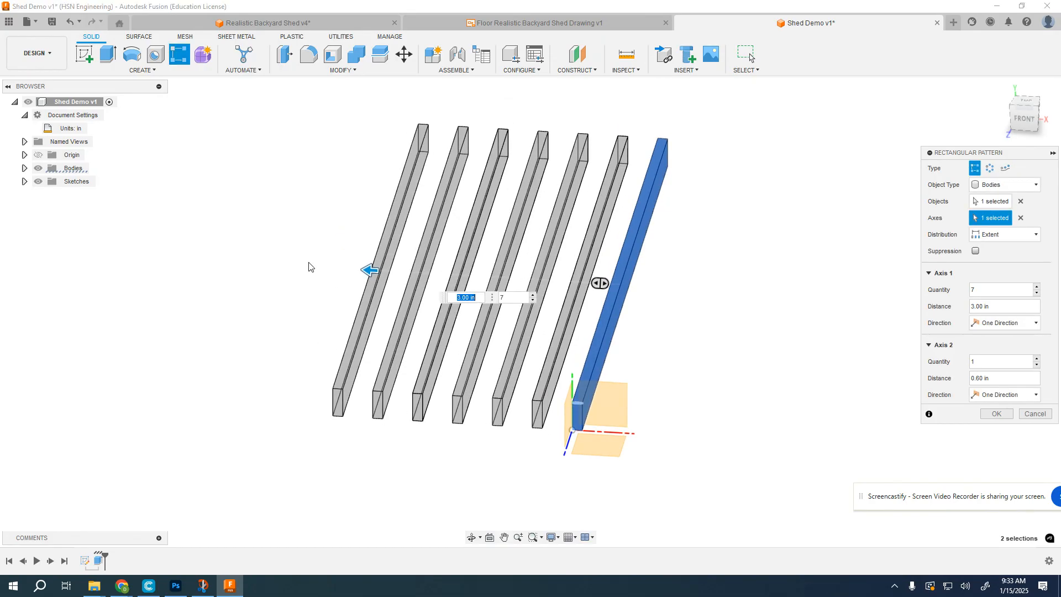
type("9 7/8")
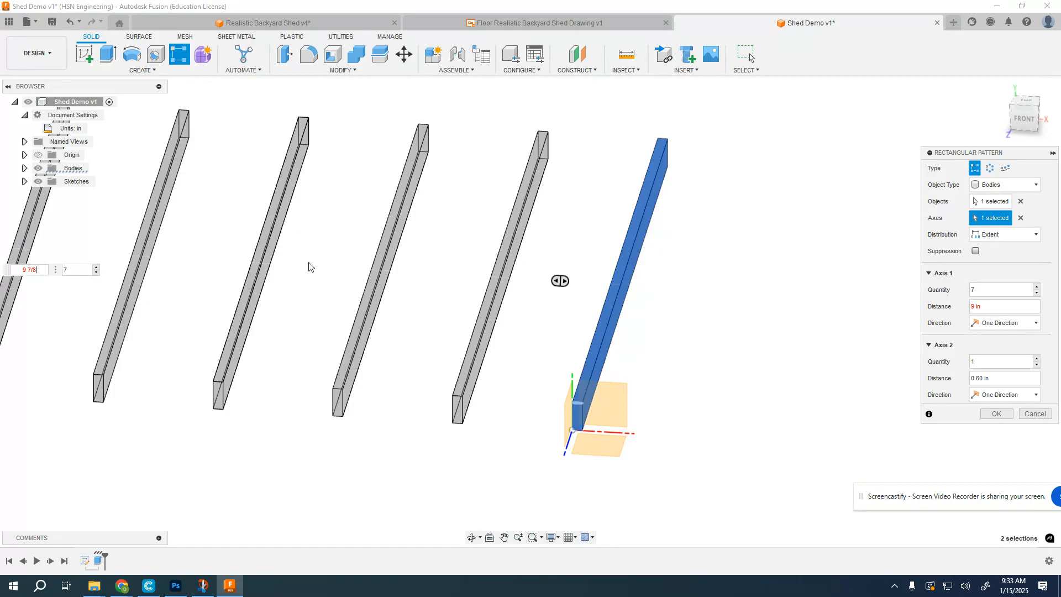
key("Return")
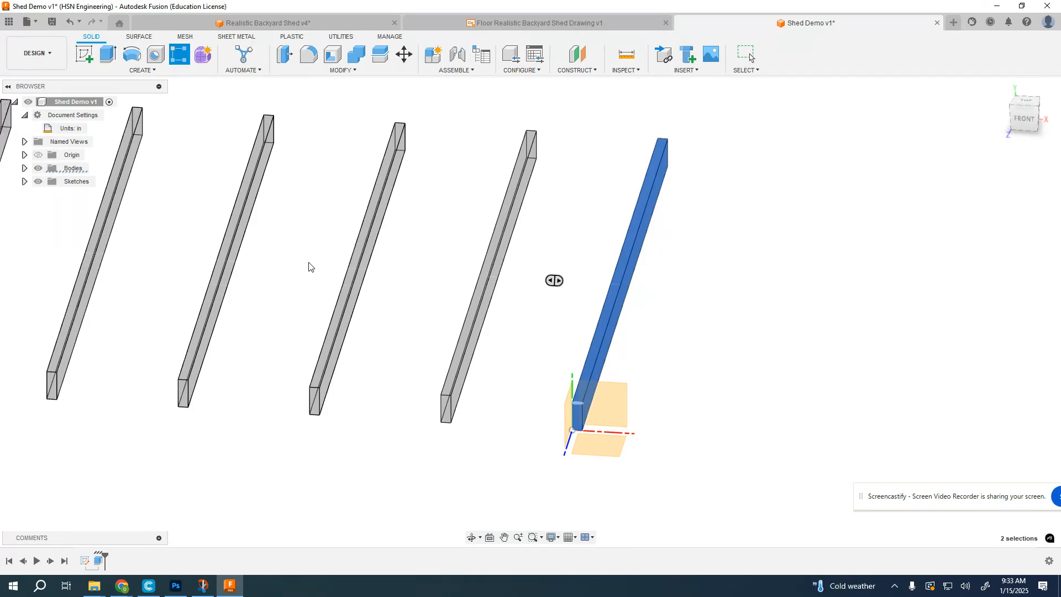
- Start a sketch on the front end face of the joist farthest from the origin
scroll(393, 329, "up", 5)
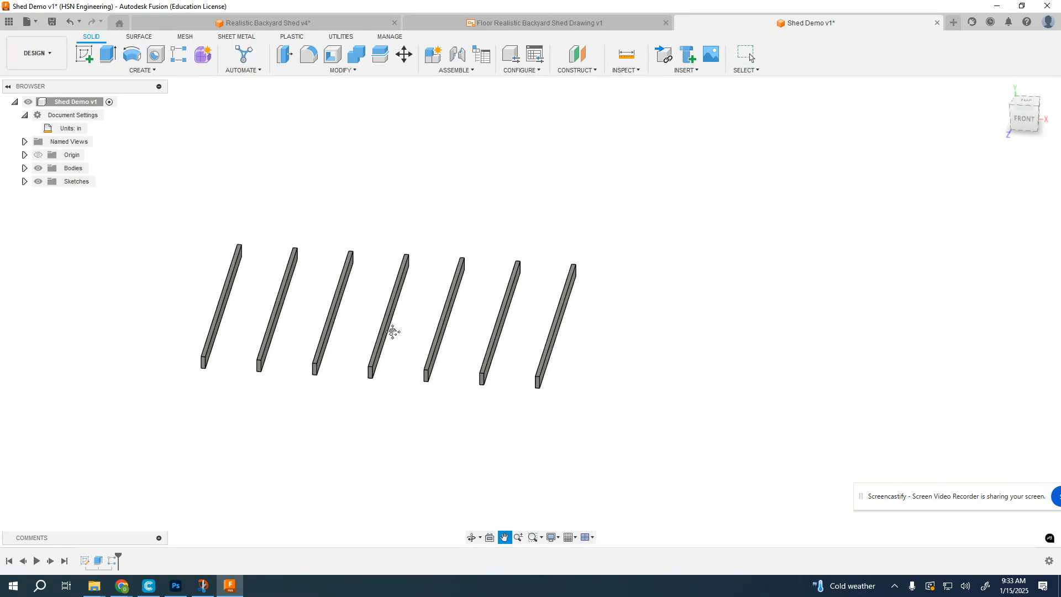
scroll(390, 289, "up", 4)
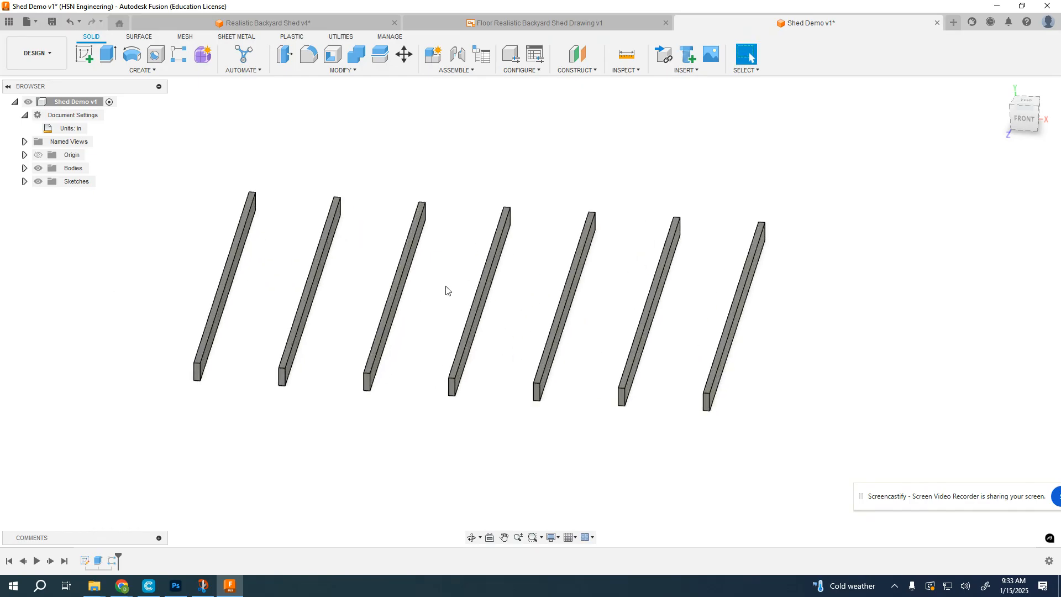
middle_click_drag(450, 287, 544, 240)
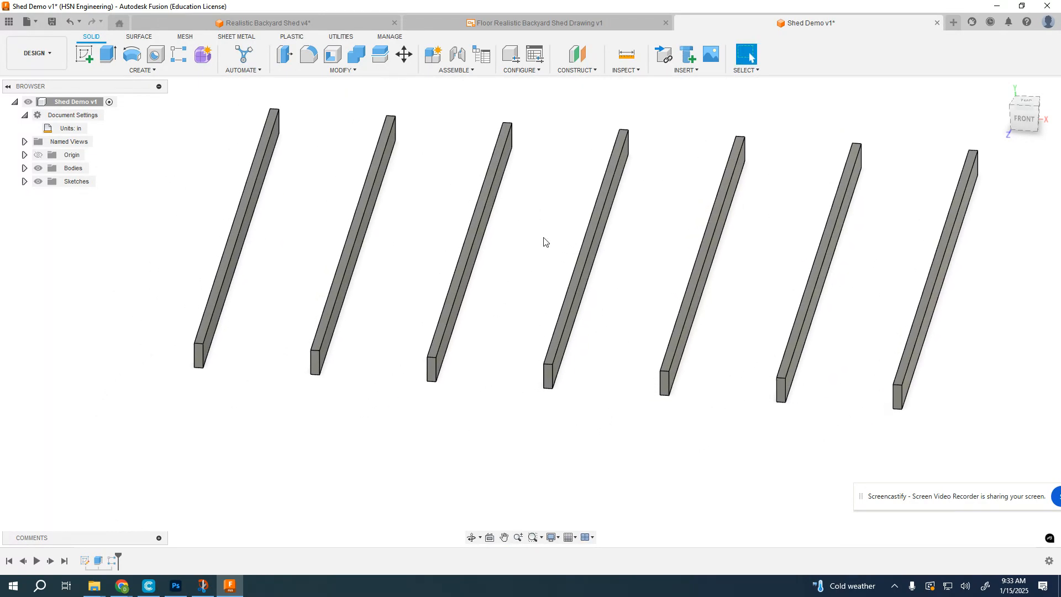
left_click(84, 54)
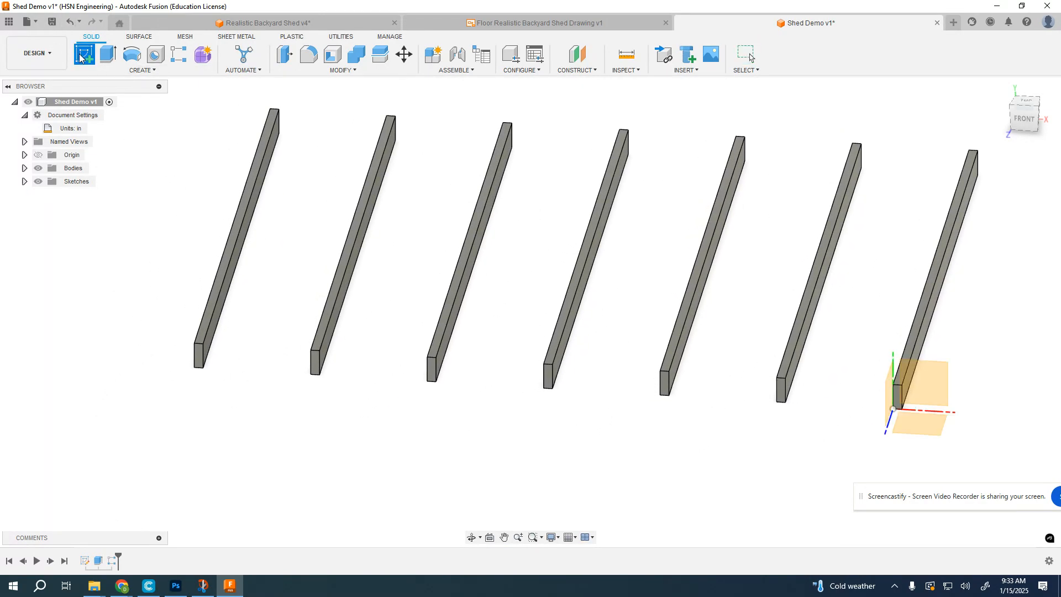
left_click(198, 358)
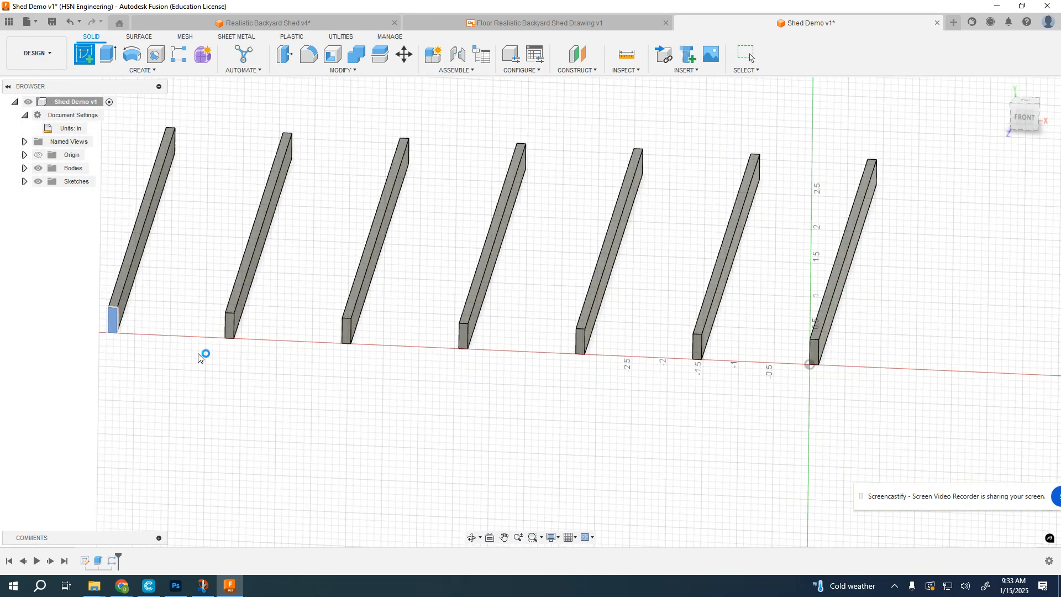
mouse_move(466, 358)
middle_mouse_down()
mouse_move(458, 389)
mouse_move(497, 400)
middle_mouse_up()
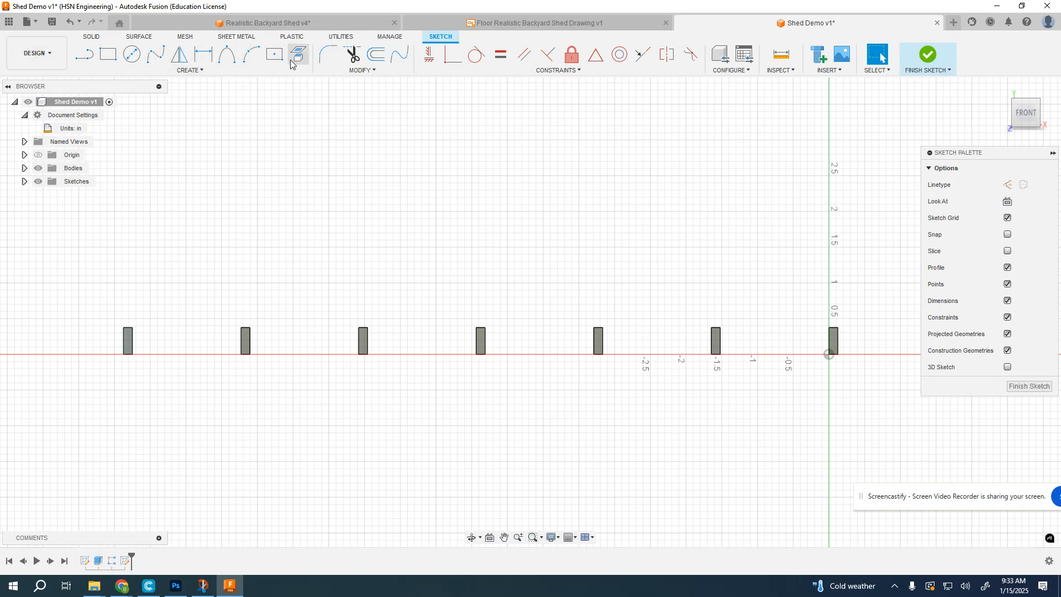
left_click(218, 70)
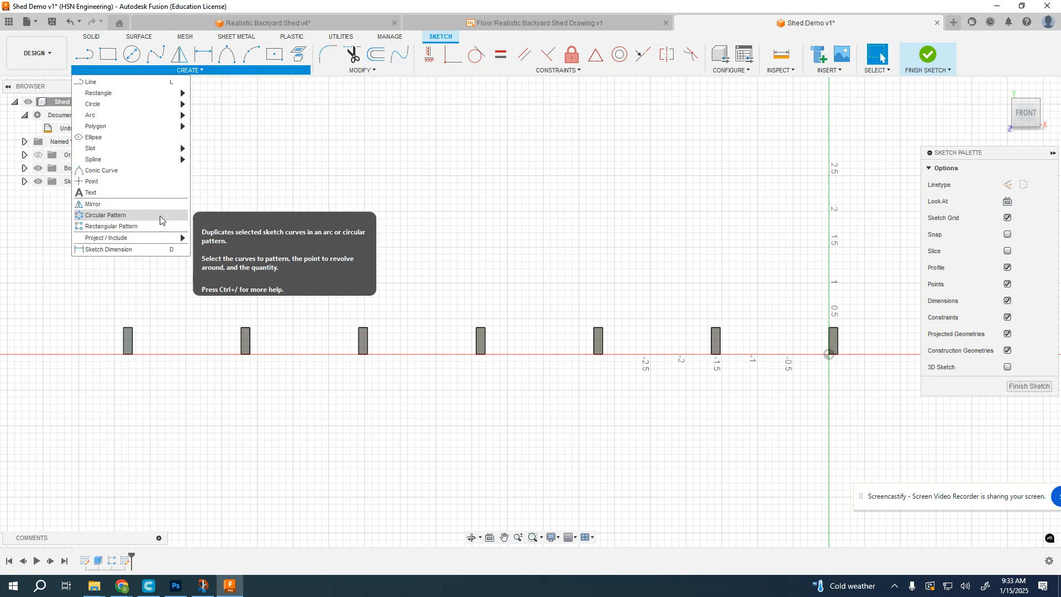
mouse_move(163, 237)
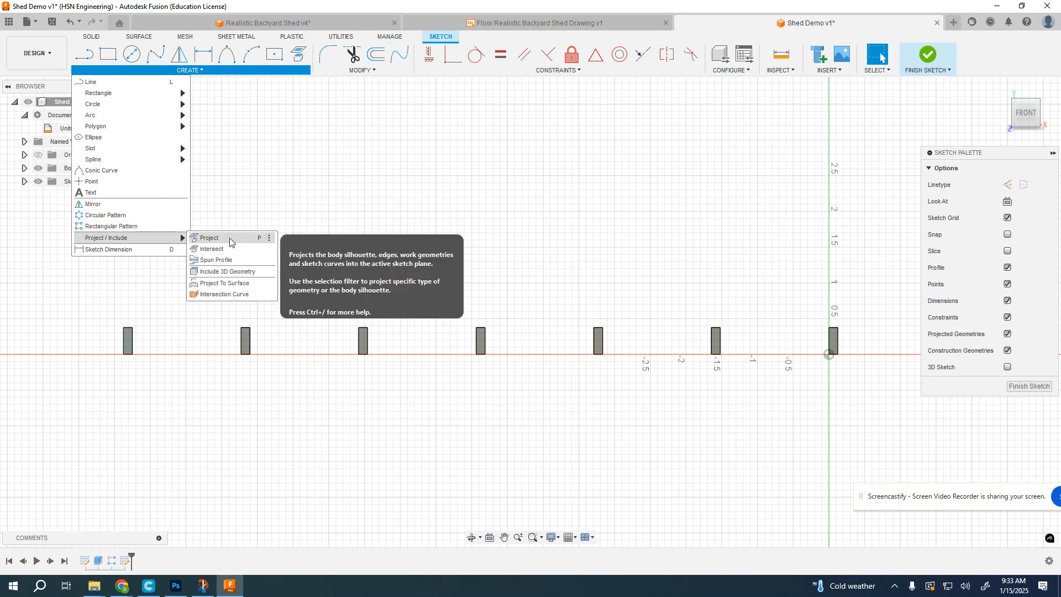
left_click(270, 239)
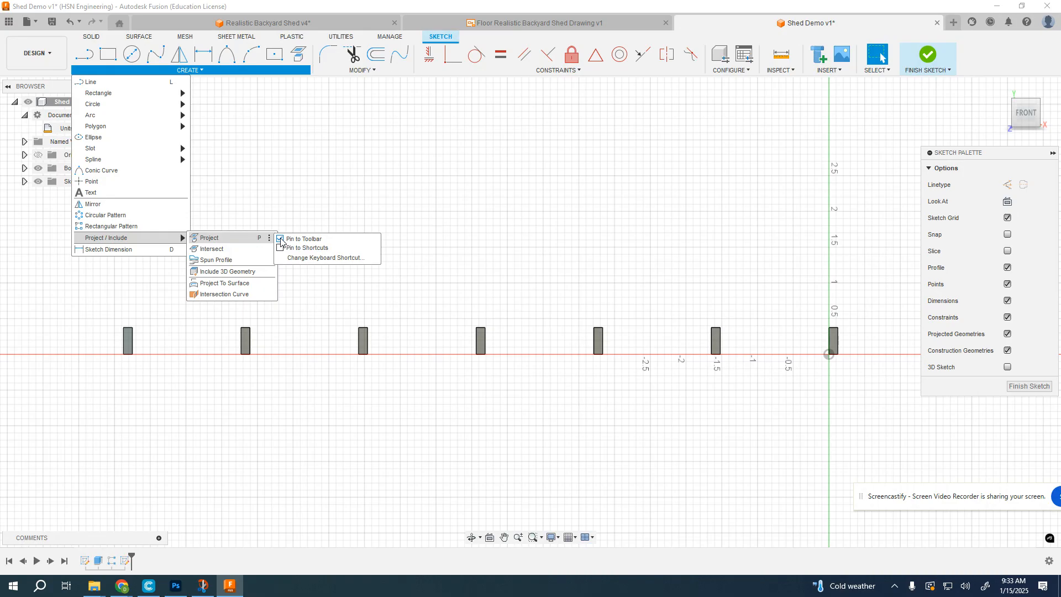
left_click(282, 240)
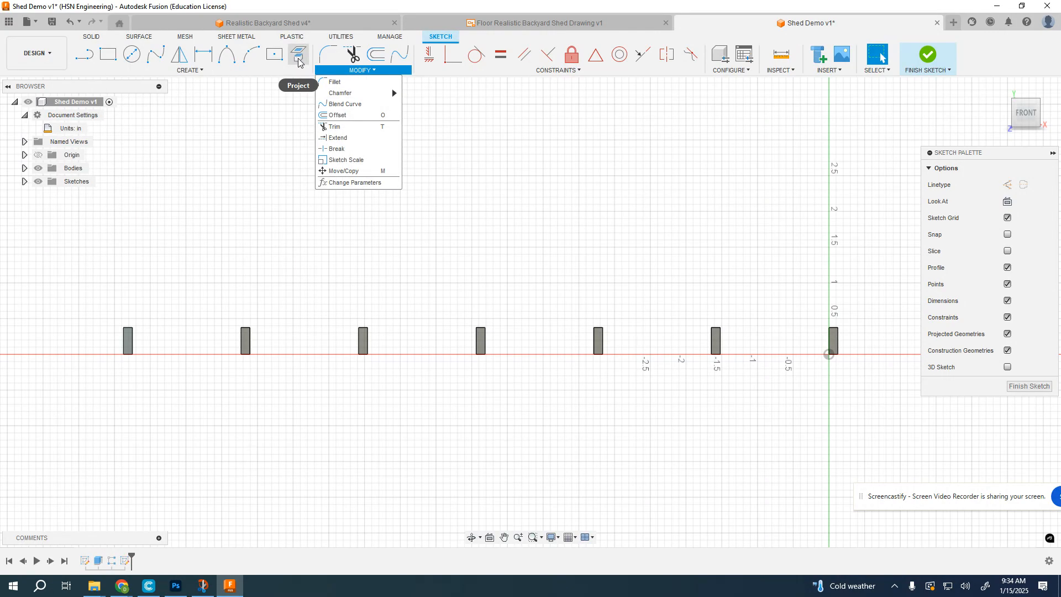
left_click(190, 70)
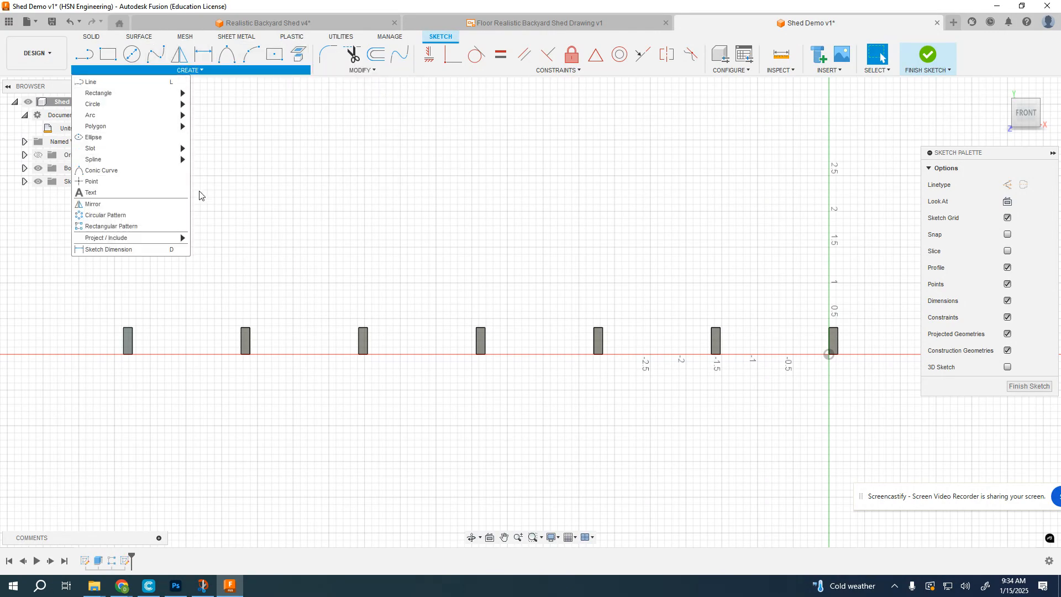
- Project the outer upper corner of the farthest joist and the outer lower corner of the origin joist, and sketch a rectangle between them
left_click(299, 54)
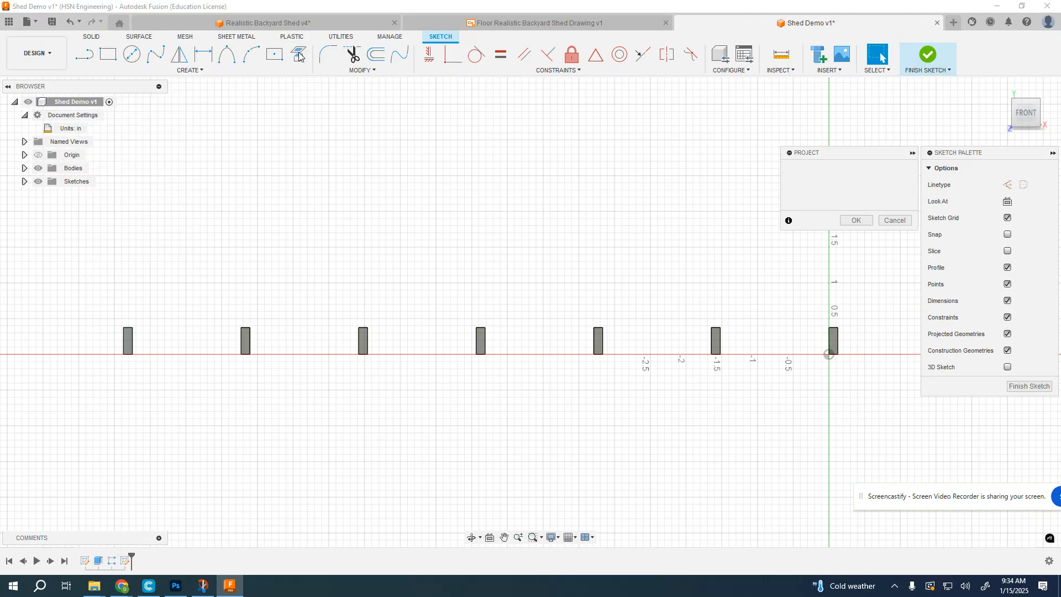
left_click(122, 330)
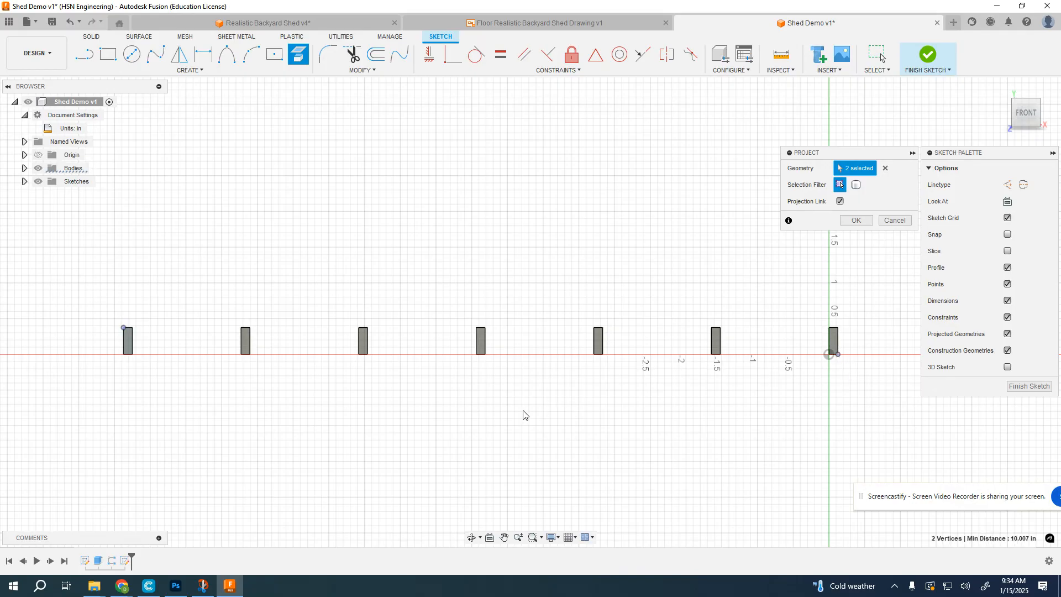
left_click(109, 54)
left_click(133, 332)
left_click(838, 357)
middle_click_drag(562, 262, 547, 279, "shift")
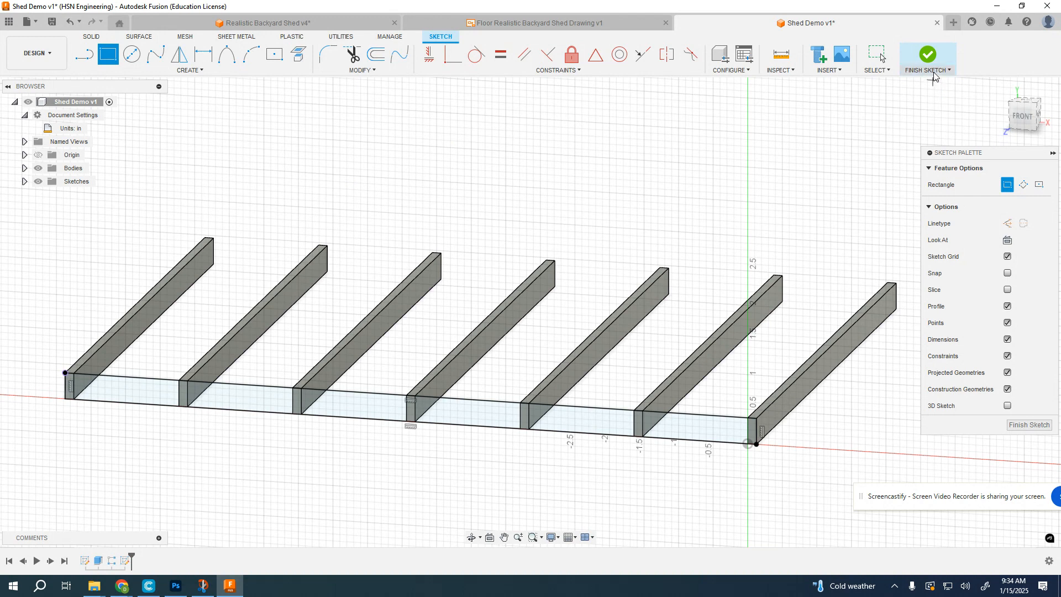
- Extrude both profiles of the long rectangle 1/8 in outward from the joist ends as the front rim board
key("e")
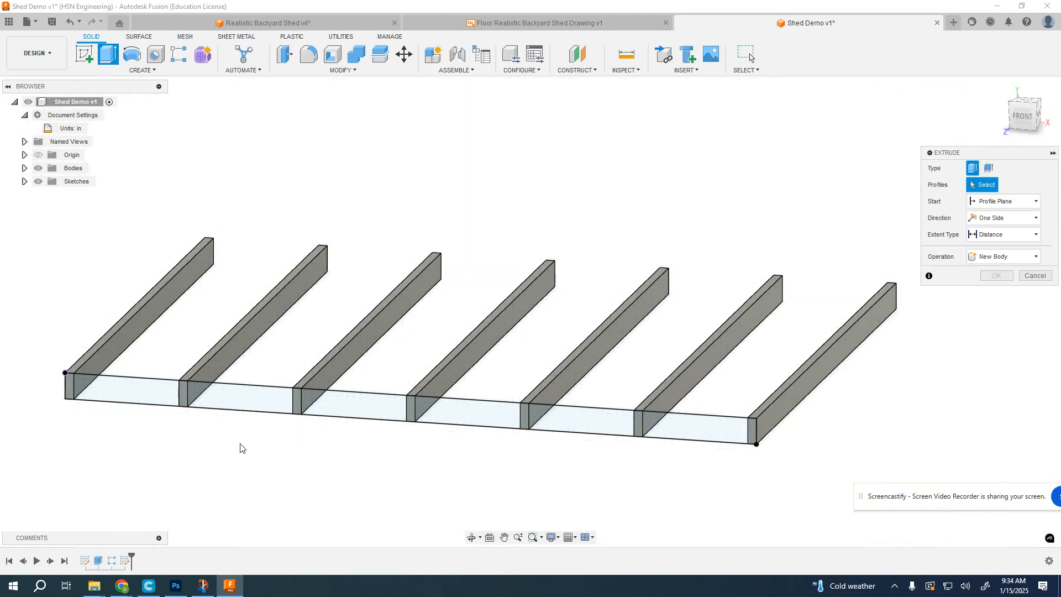
left_click(67, 392)
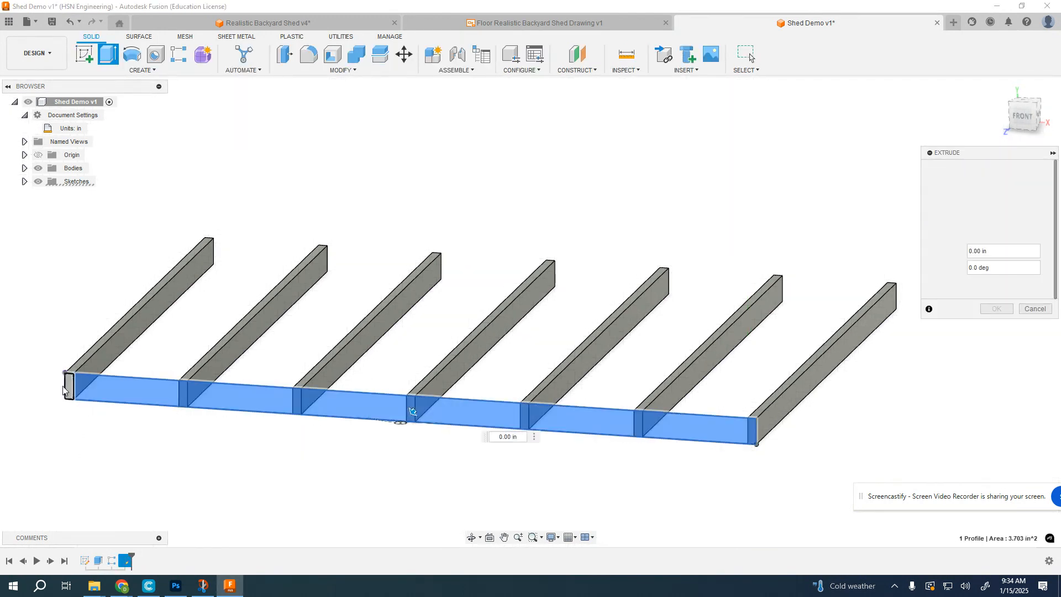
left_click(67, 388)
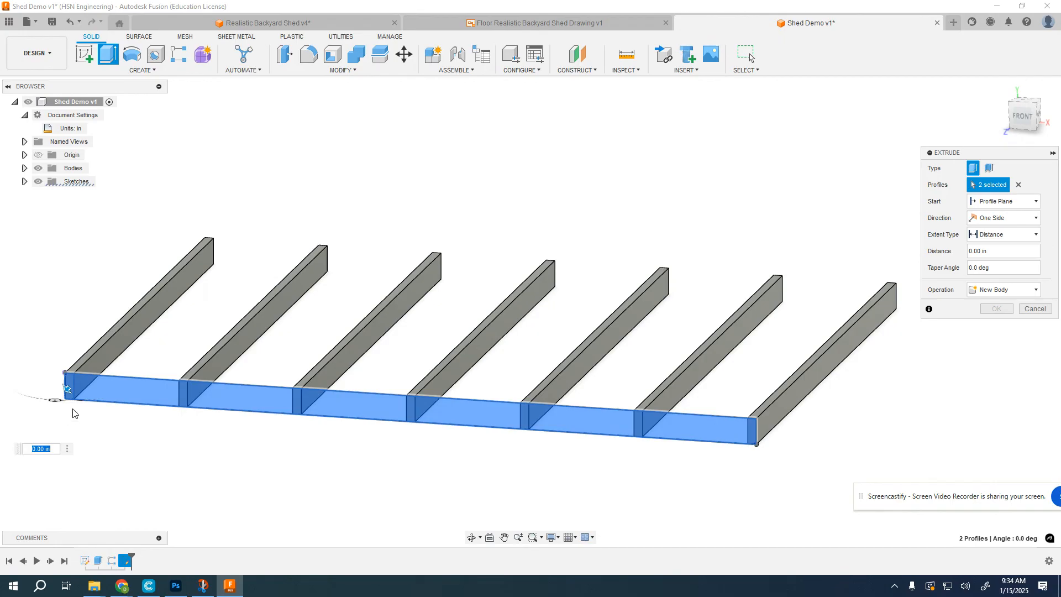
left_click(978, 251)
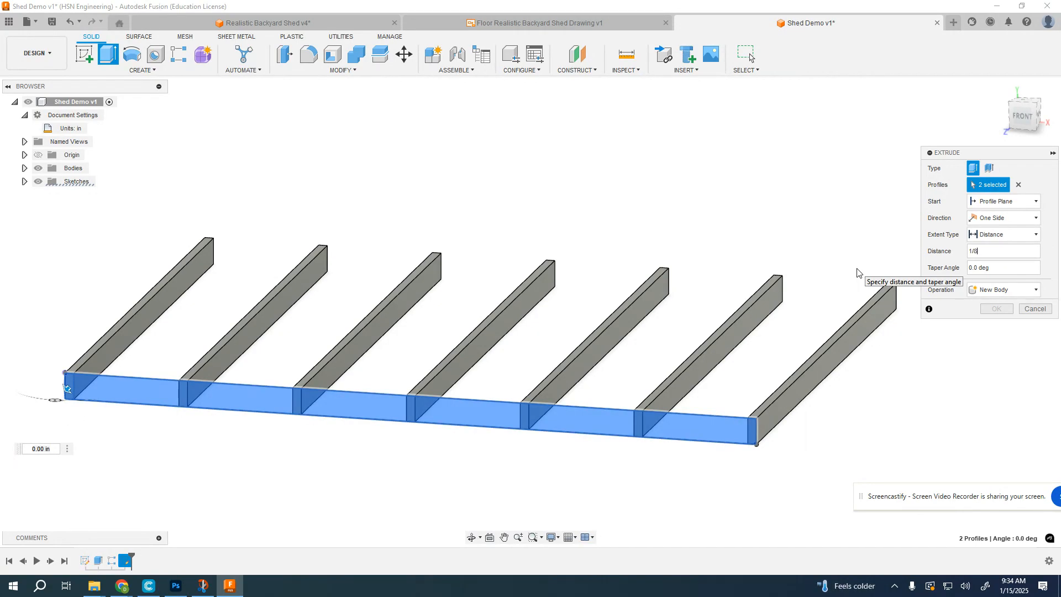
type("1/8")
key("Return")
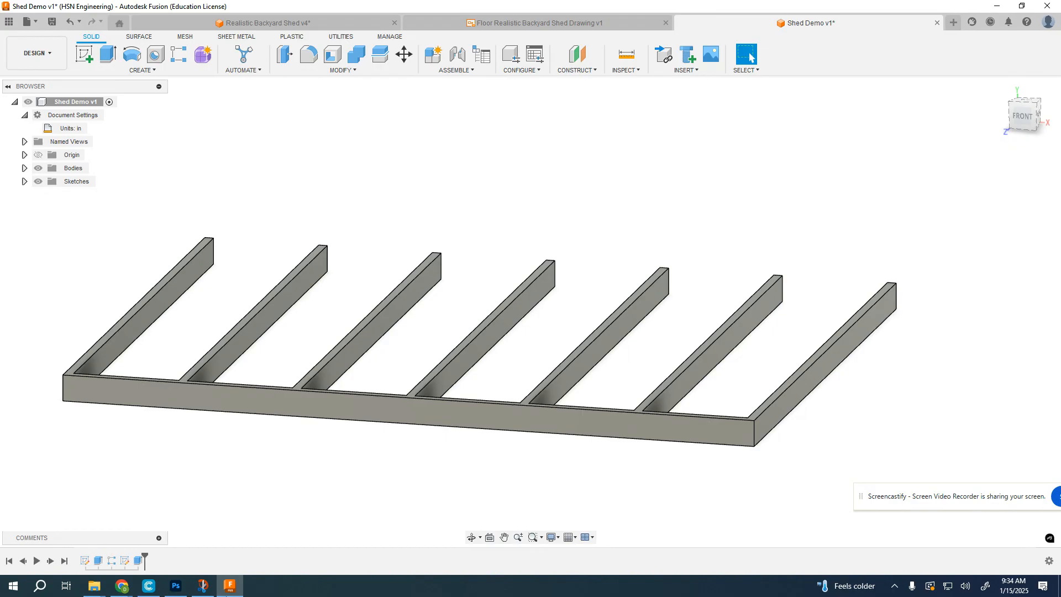
- Edit the rim board extrusion so its operation is New Body instead of Join
right_click(138, 561)
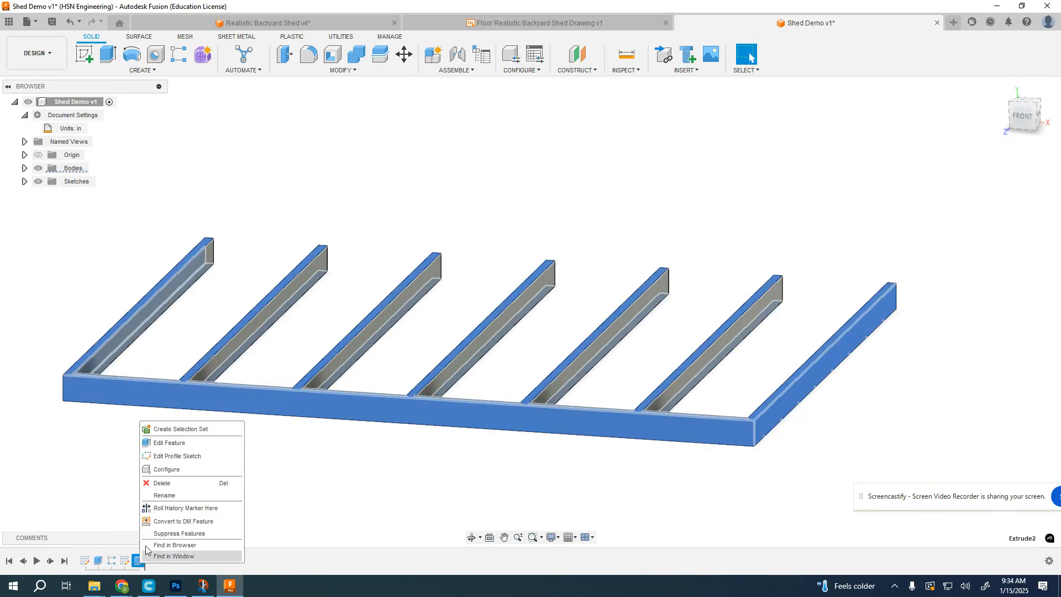
left_click(169, 447)
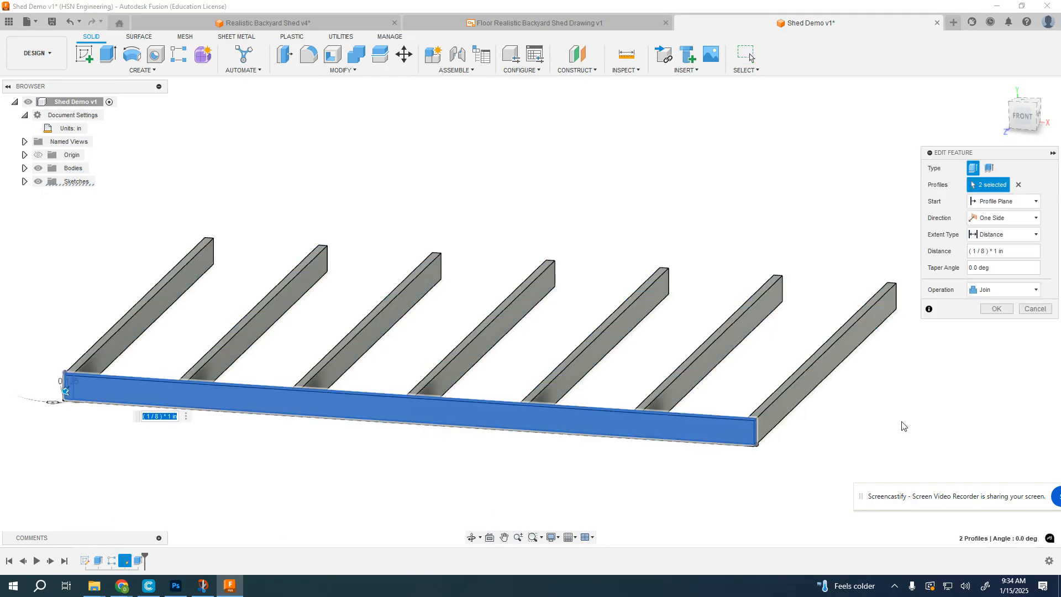
left_click(1015, 291)
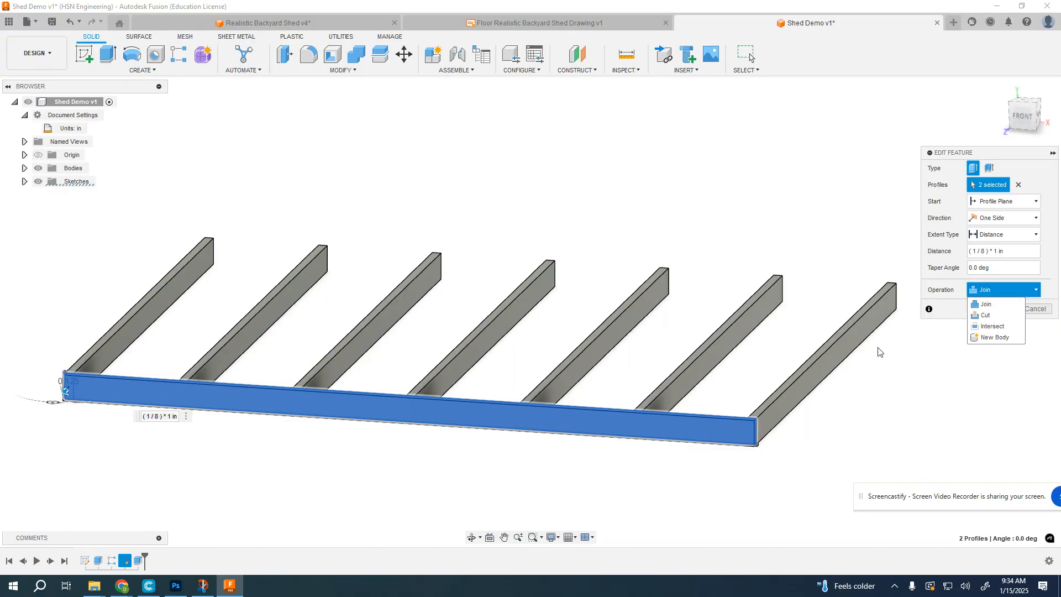
left_click(986, 337)
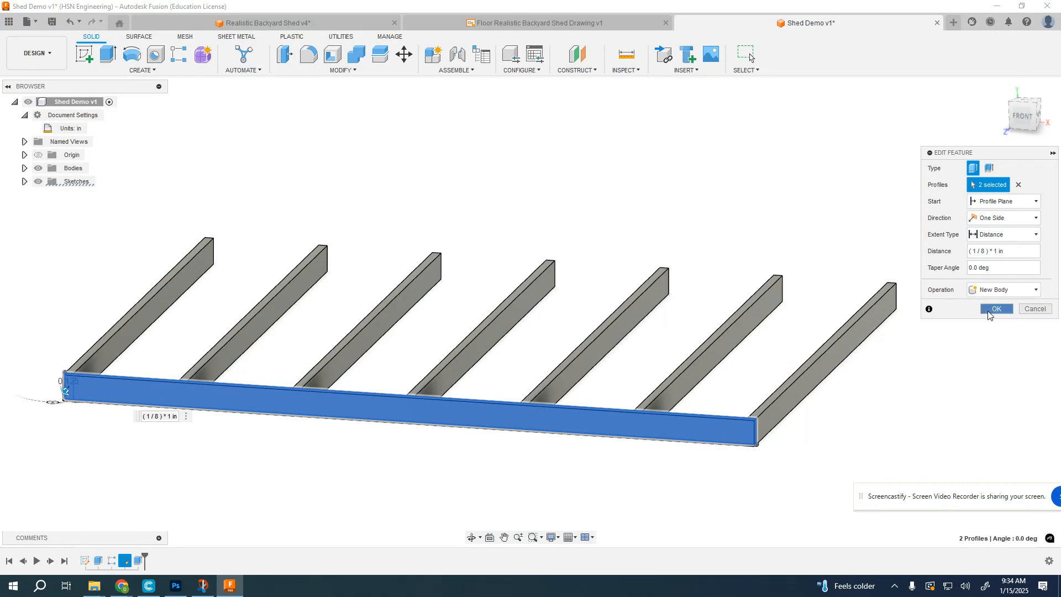
left_click(987, 311)
middle_click_drag(911, 396, 890, 417, "shift")
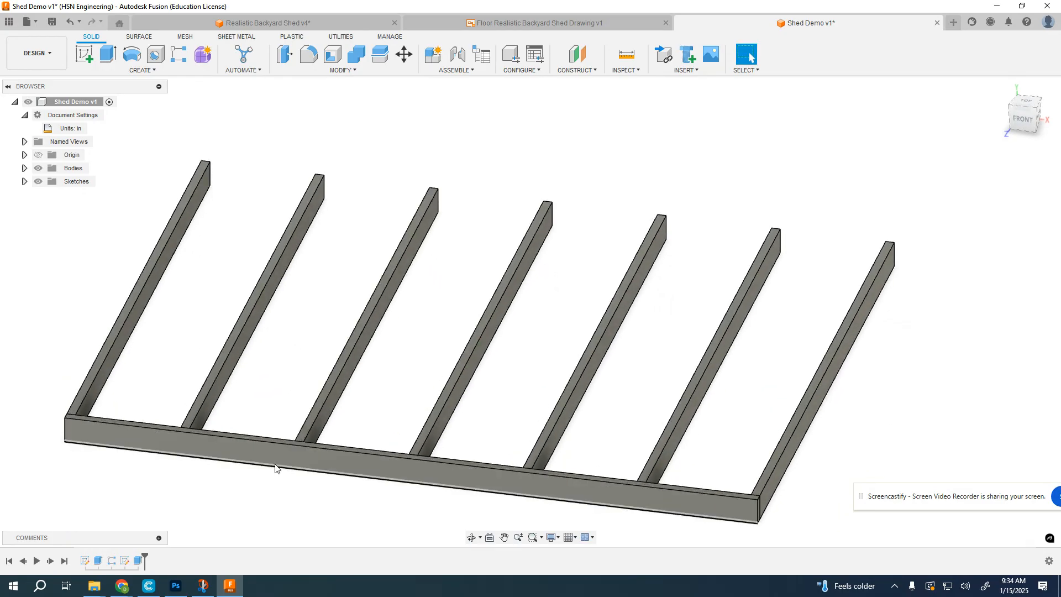
- Edit the front rim board extrusion so its operation is Join
left_click(24, 169)
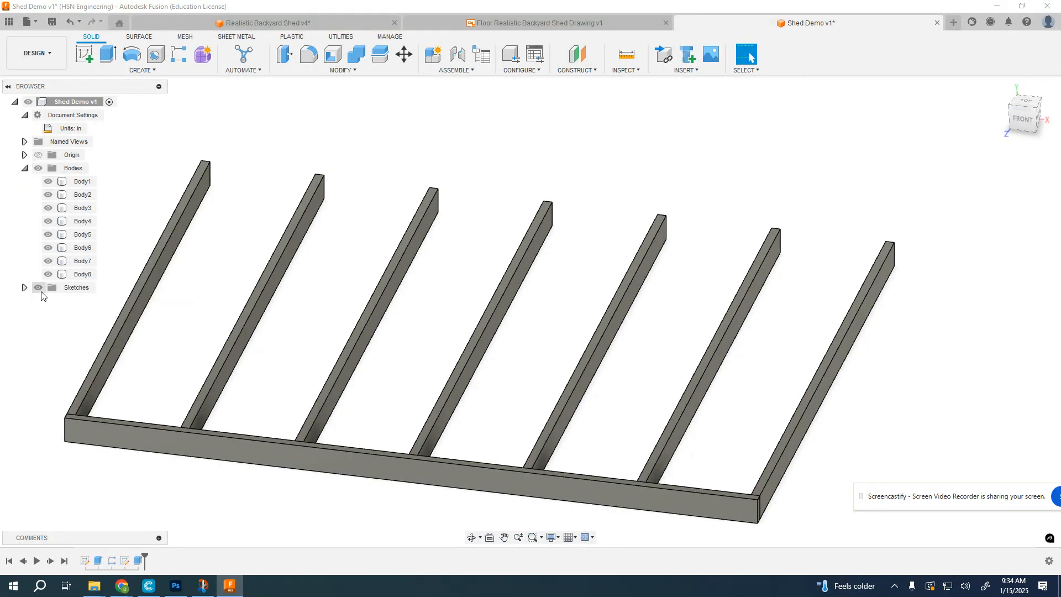
right_click(133, 562)
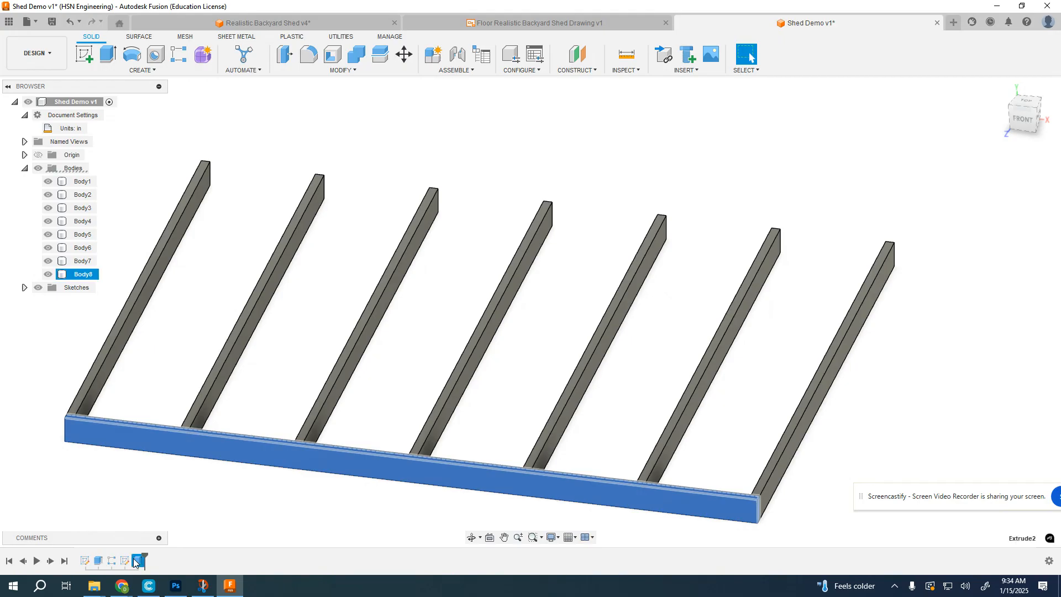
left_click(162, 441)
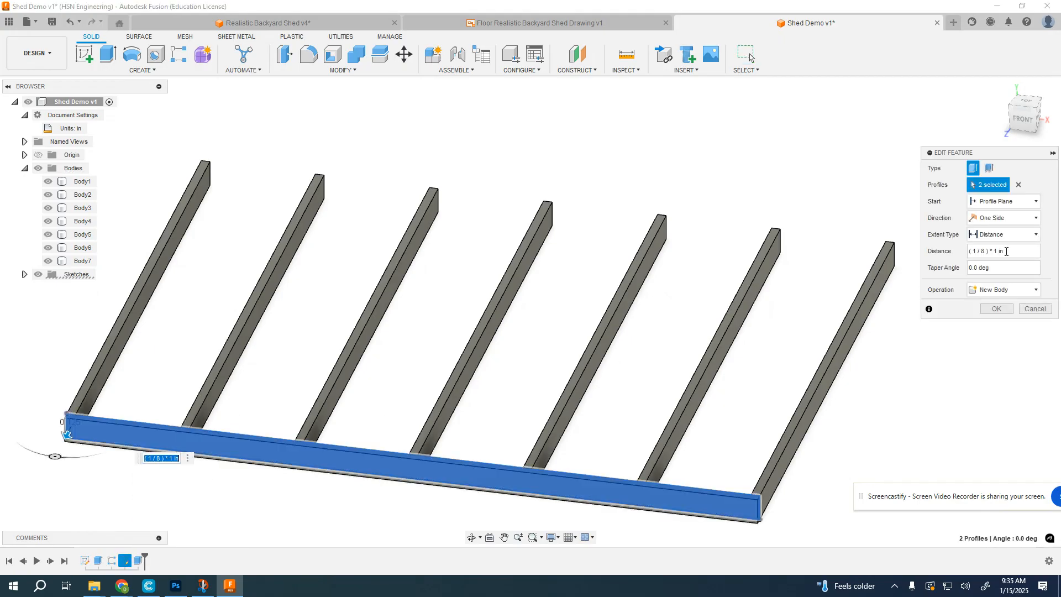
left_click(1009, 290)
left_click(1015, 308)
left_click(1007, 309)
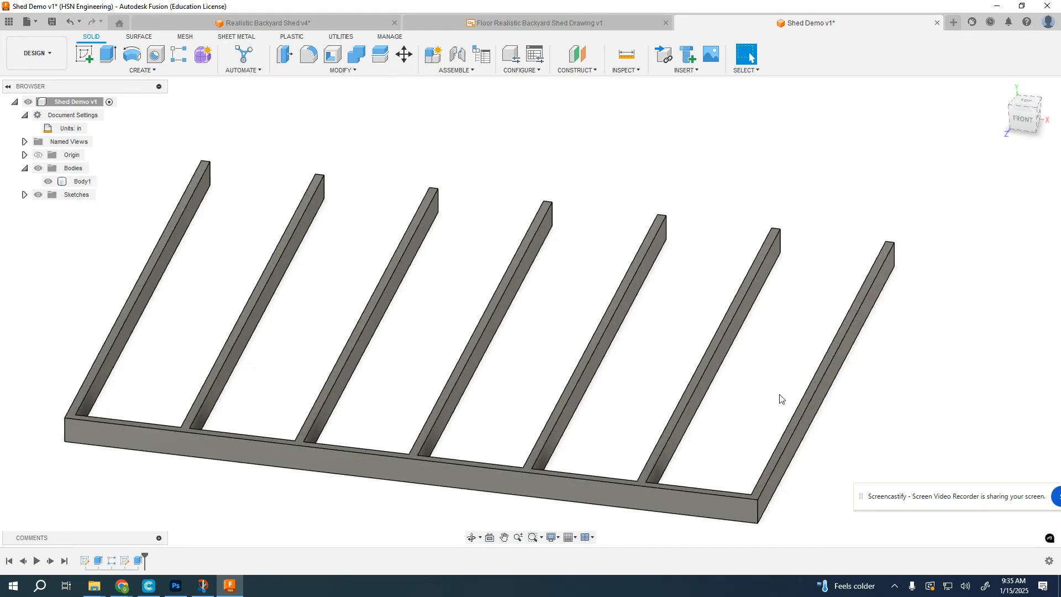
- Start a sketch on the back end face of the origin joist
middle_click_drag(942, 365, 774, 367, "shift")
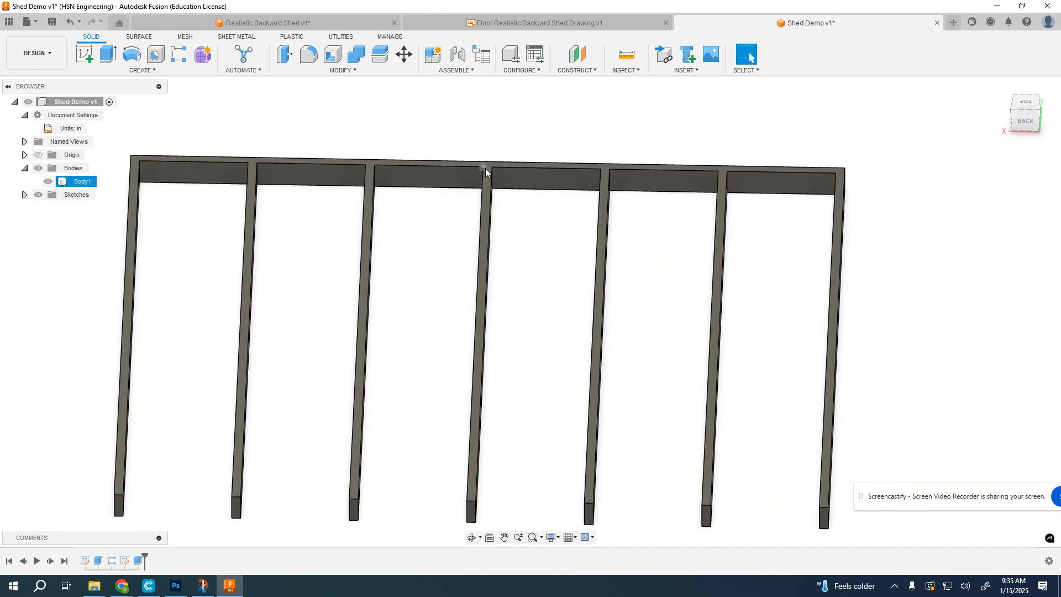
scroll(483, 164, "down", 3)
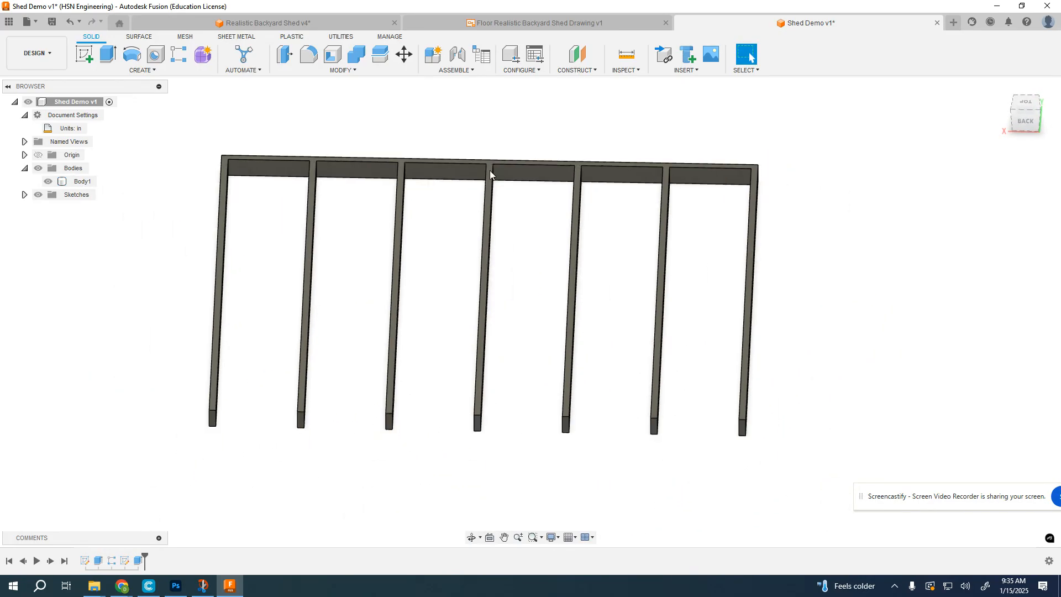
scroll(221, 442, "up", 5)
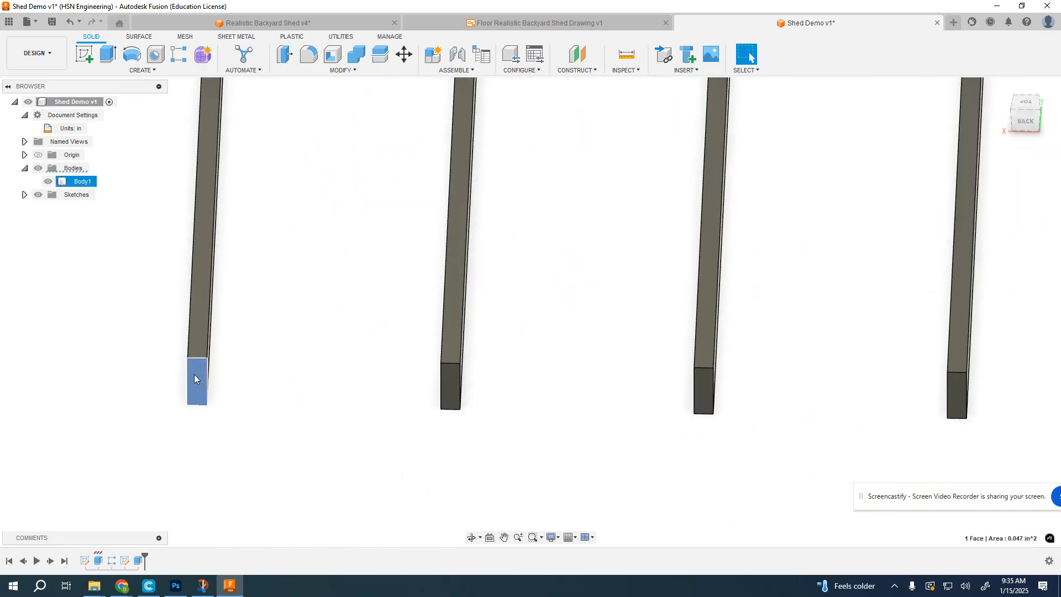
left_click(194, 374)
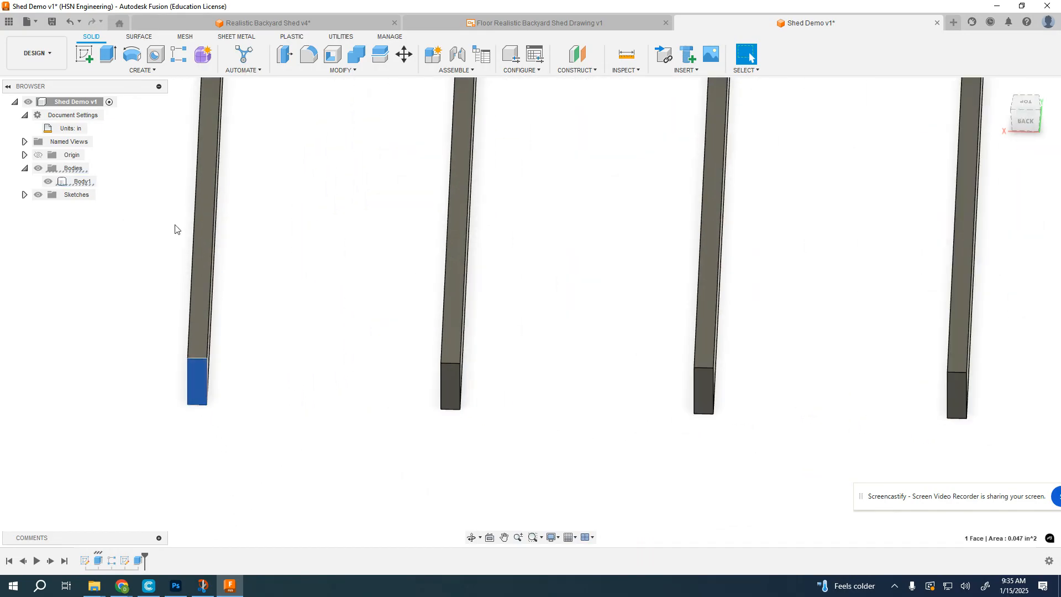
left_click(81, 57)
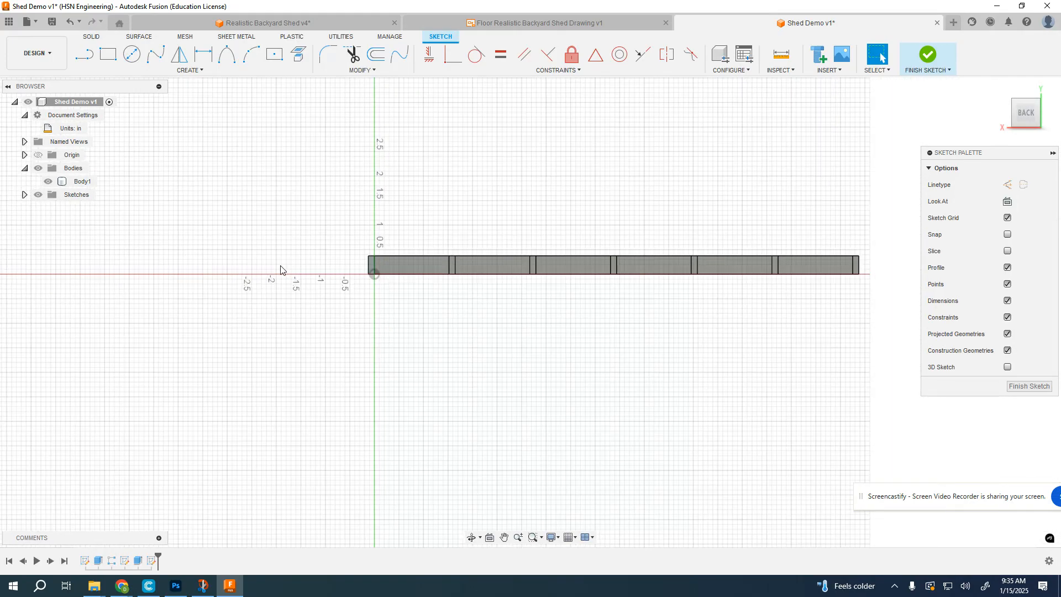
- Project the outer upper corner of the origin joist and the outer lower corner of the farthest joist, and sketch a rectangle between them
middle_click_drag(668, 198, 526, 225)
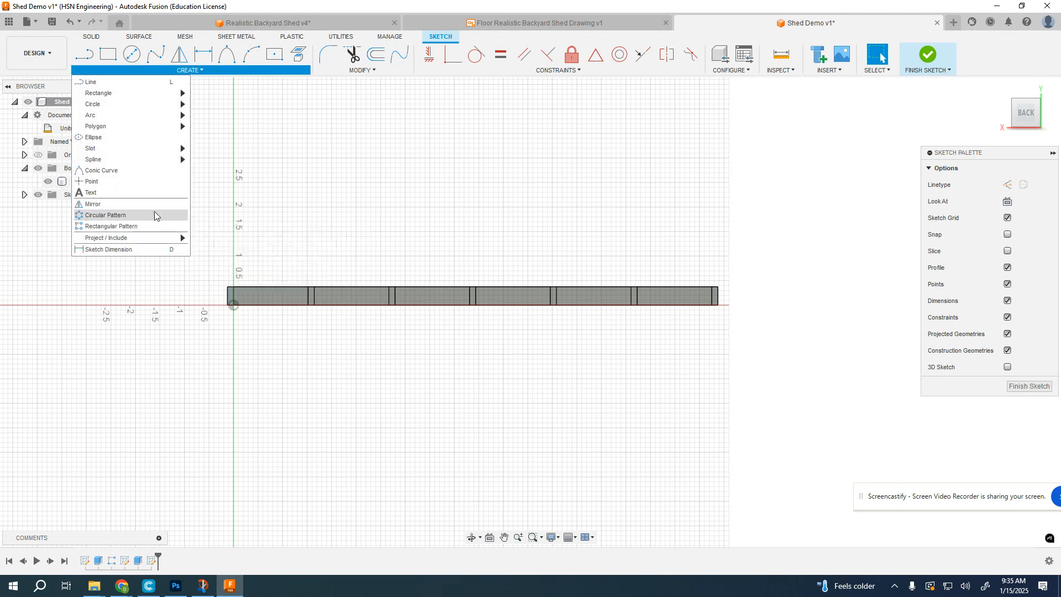
mouse_move(184, 238)
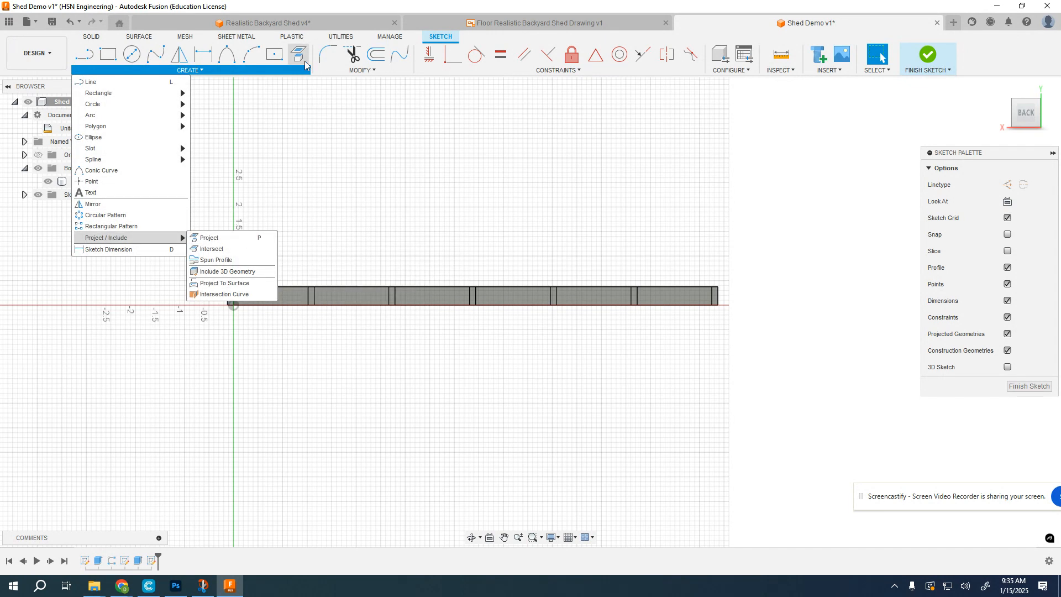
left_click(240, 238)
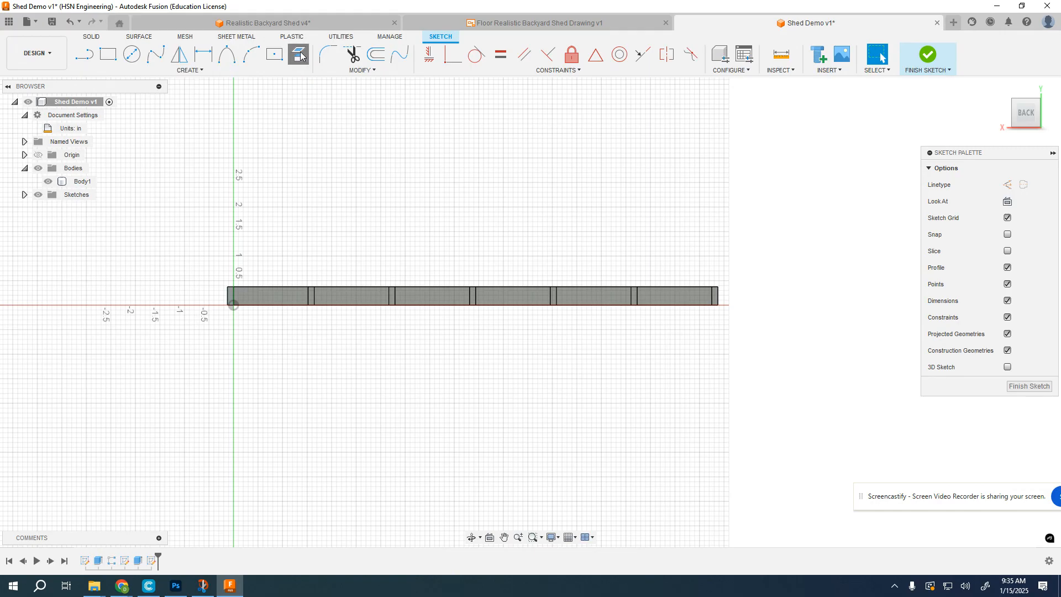
left_click(230, 293)
left_click(717, 306)
left_click(110, 56)
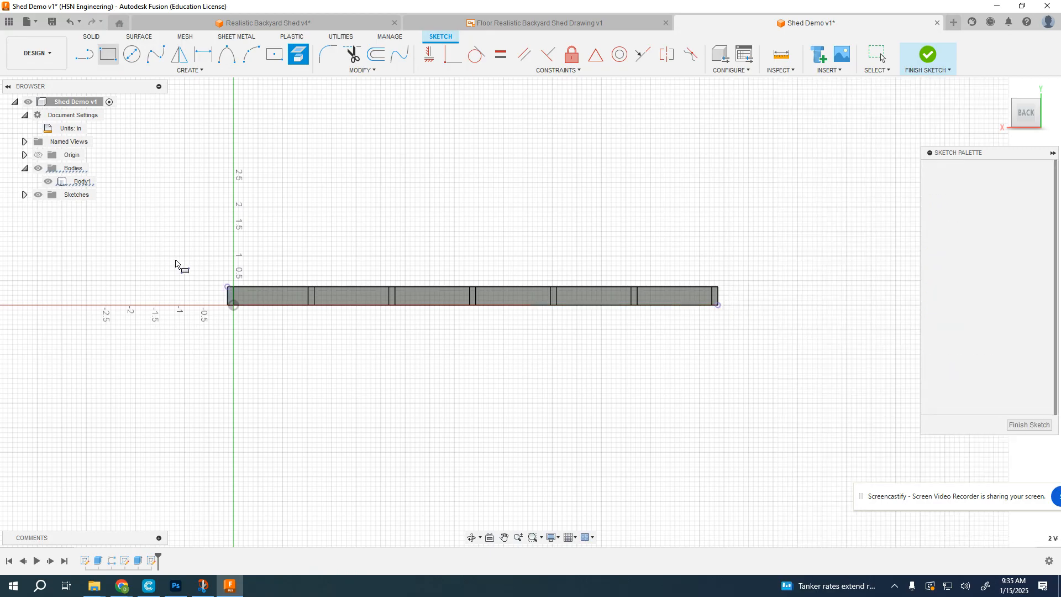
left_click(232, 287)
left_click(717, 305)
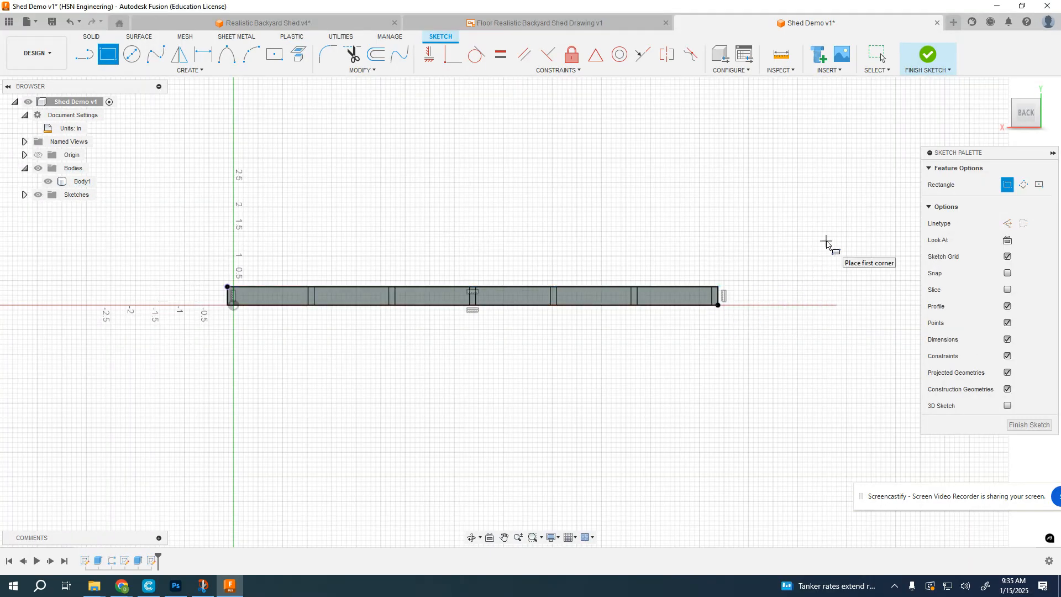
- Extrude both profiles of the back rectangle 1/8 in outward from the joist ends as the back rim board, joined to the frame
key("e")
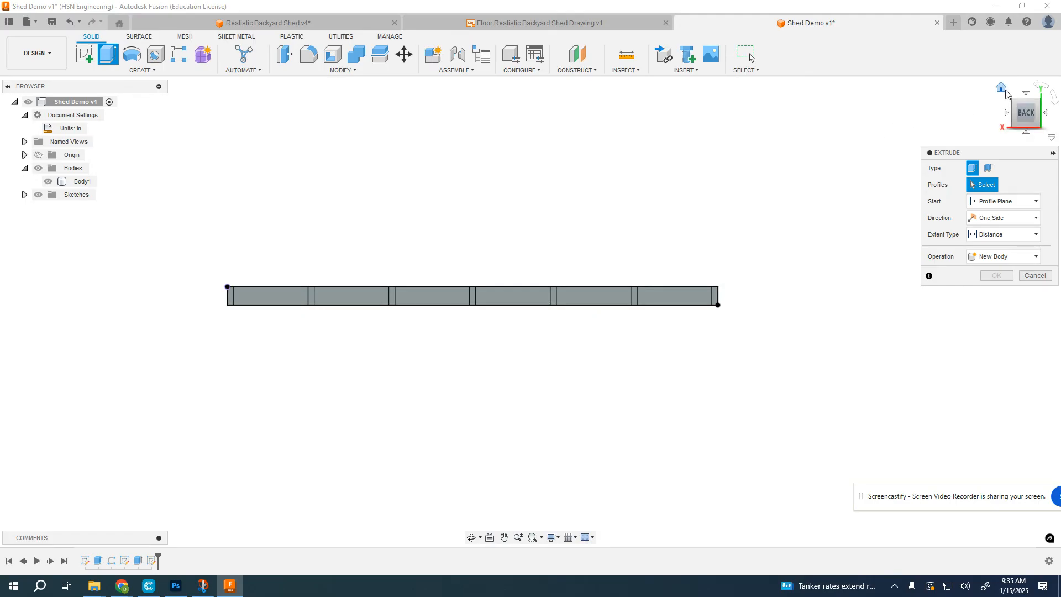
left_click(1001, 89)
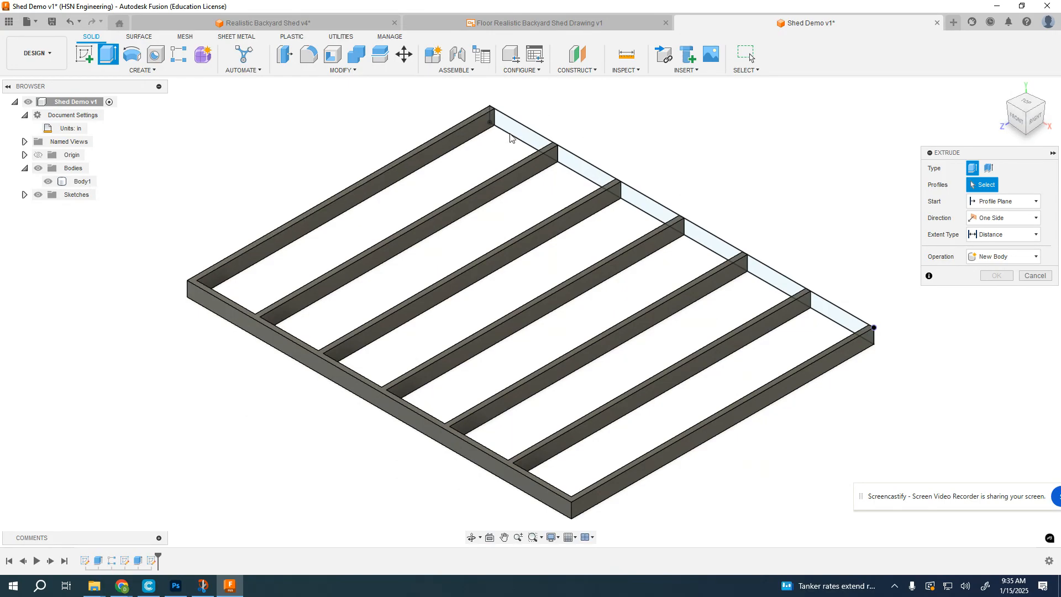
left_click(717, 237)
scroll(872, 345, "up", 5)
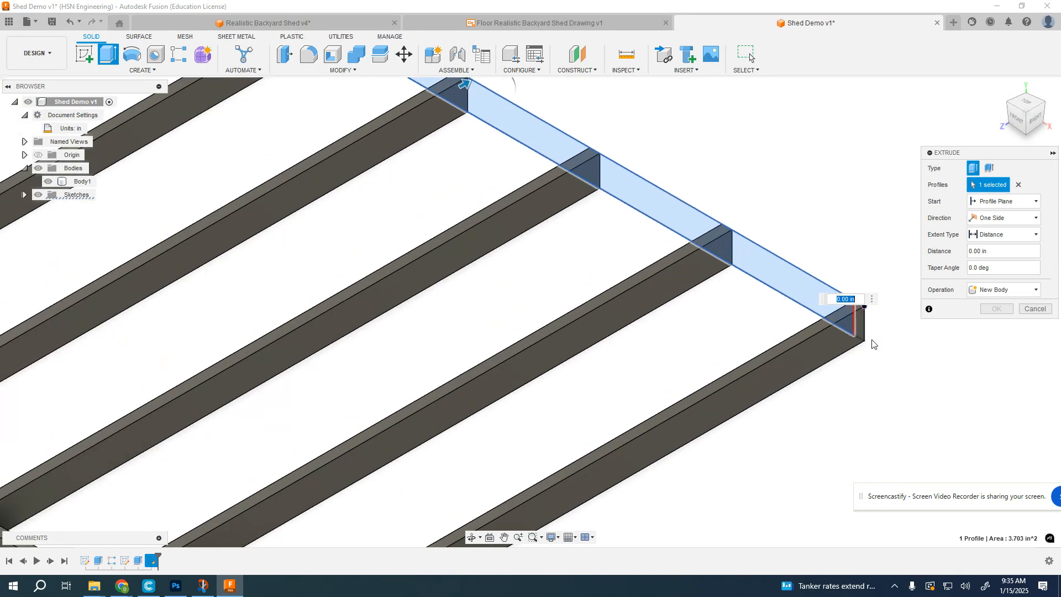
scroll(870, 344, "up", 3)
left_click(853, 327)
scroll(760, 298, "down", 3)
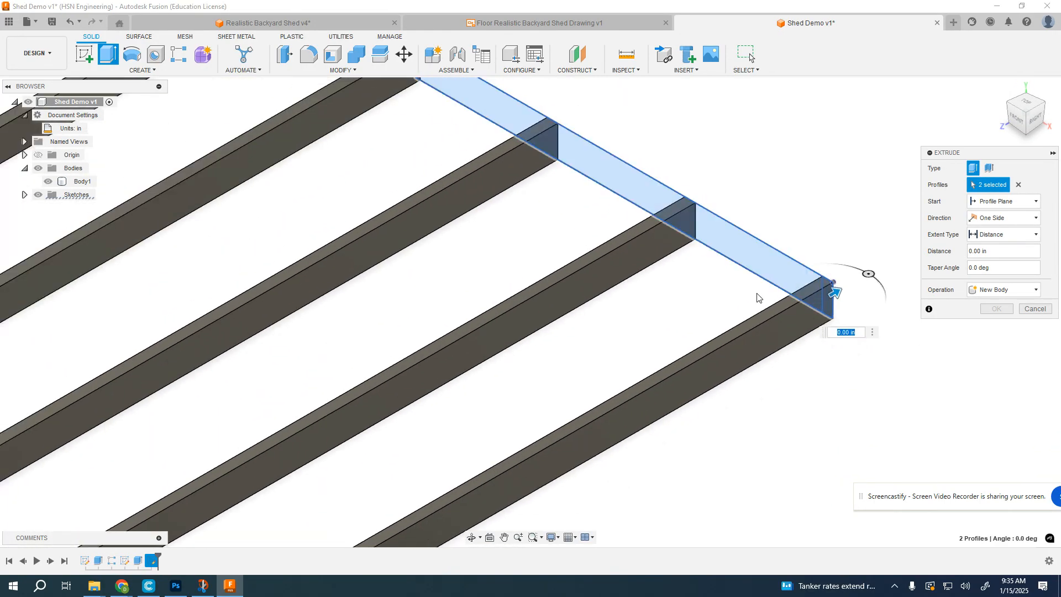
scroll(757, 298, "down", 4)
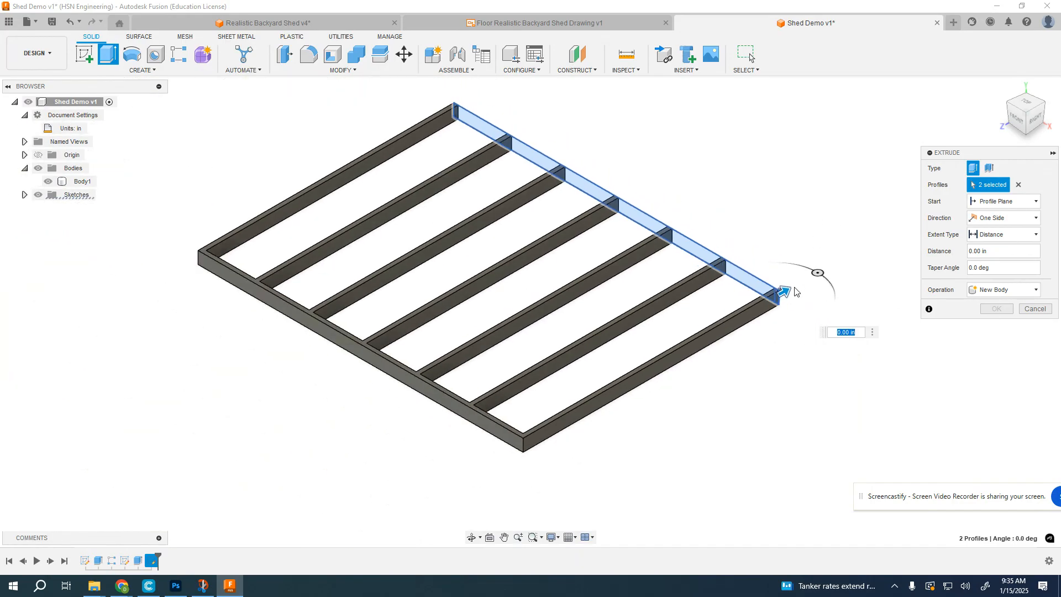
left_click_drag(995, 252, 915, 262)
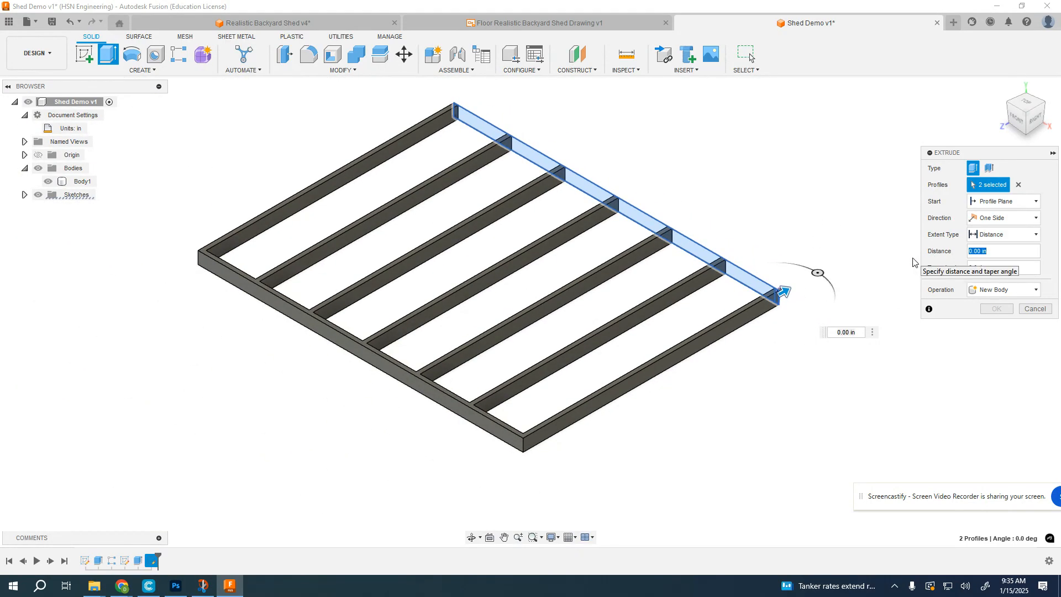
type("1.5")
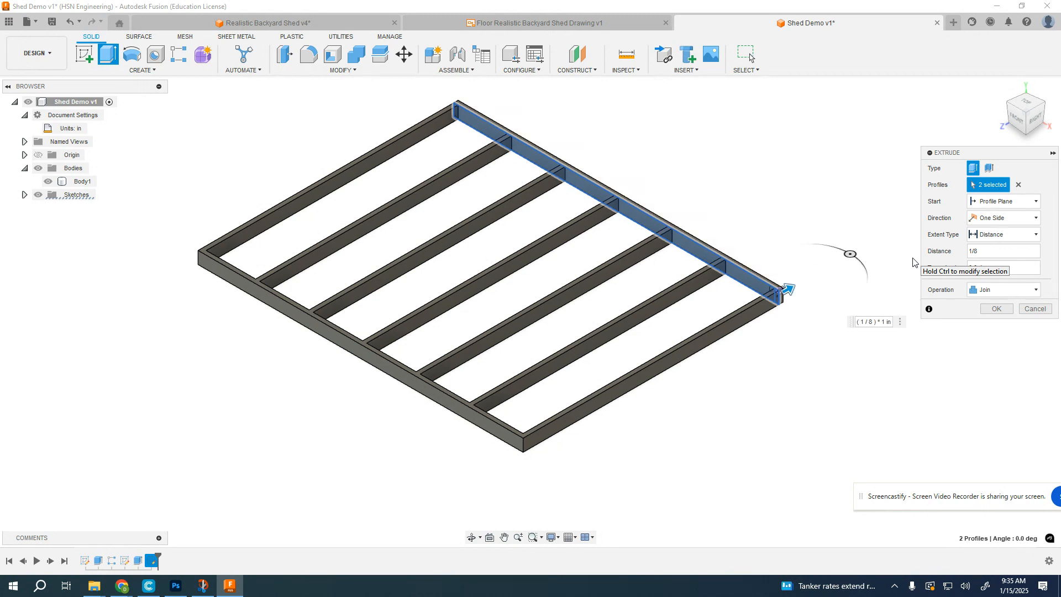
key("Return")
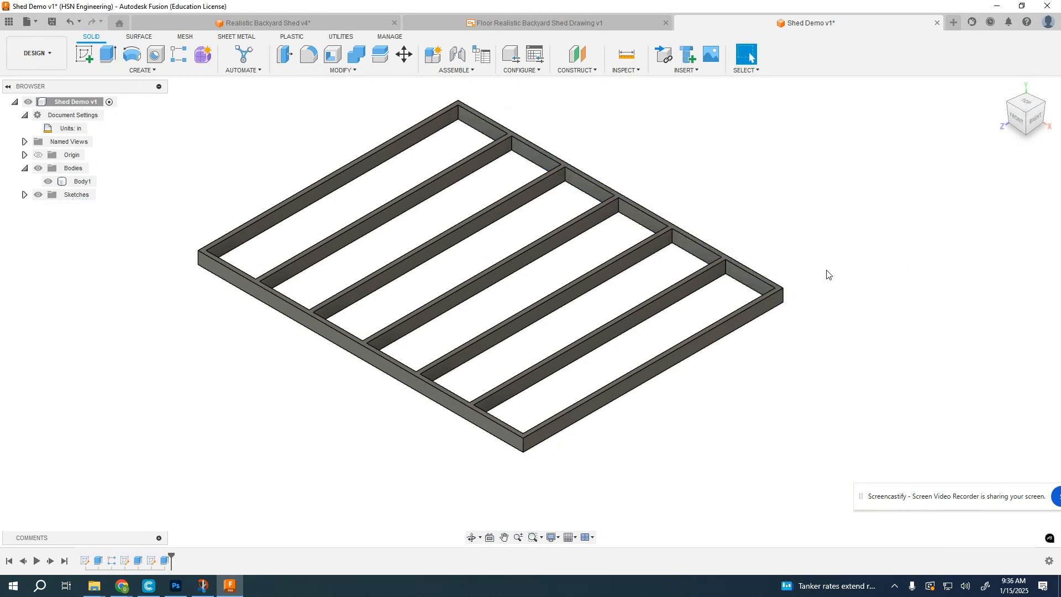
middle_click_drag(715, 210, 767, 260)
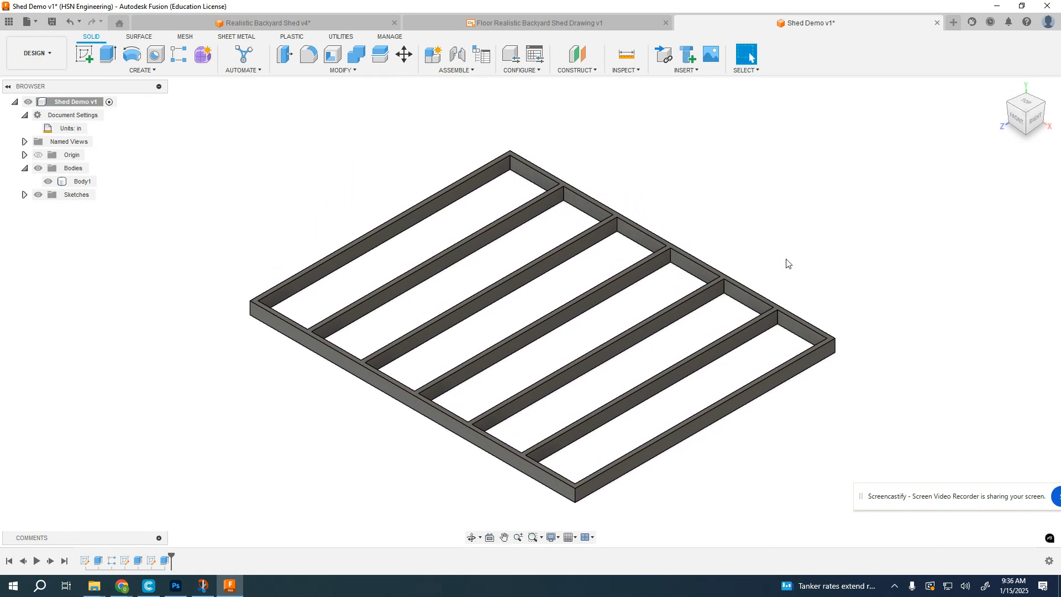
scroll(895, 274, "up", 2)
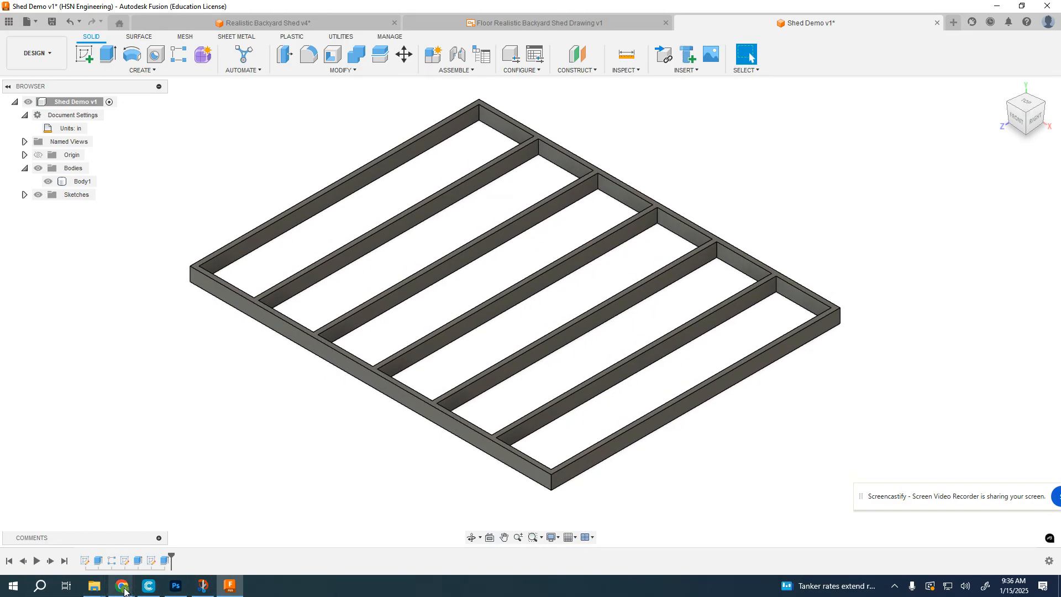
- Switch to the 10x12 lean-to shed plans in Chrome and examine the floor deck's plywood layout and sheet thickness
mouse_move(124, 592)
left_click(61, 527)
scroll(377, 425, "up", 6)
scroll(377, 425, "up", 6)
scroll(394, 376, "up", 6)
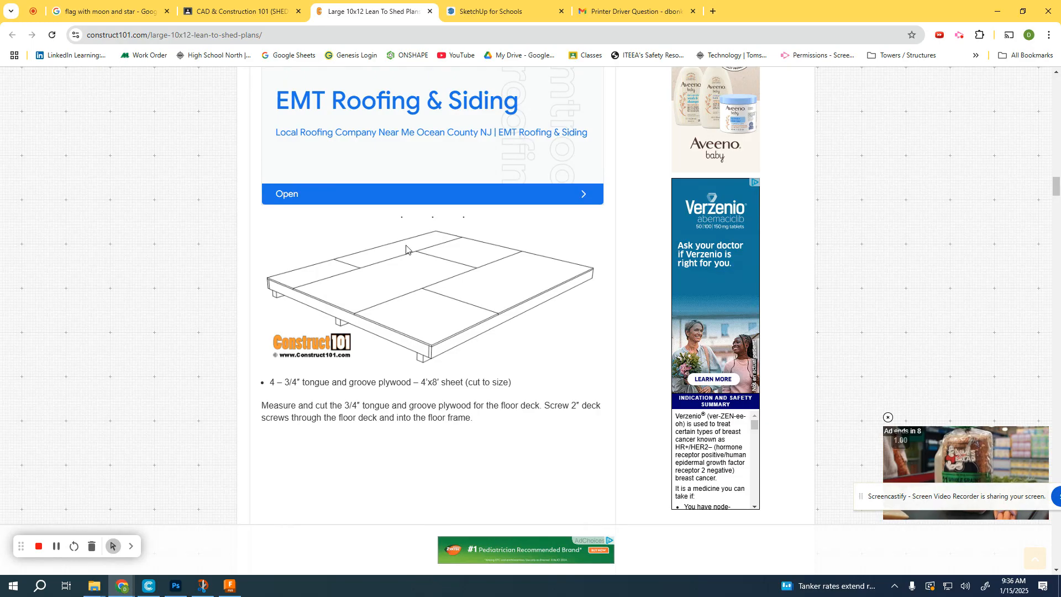
scroll(644, 422, "down", 3)
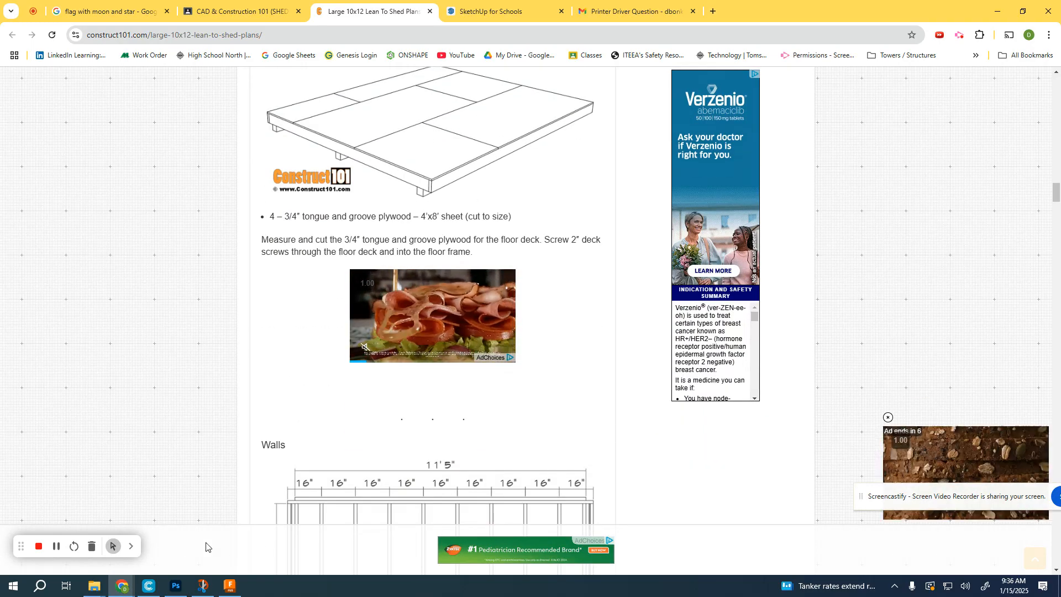